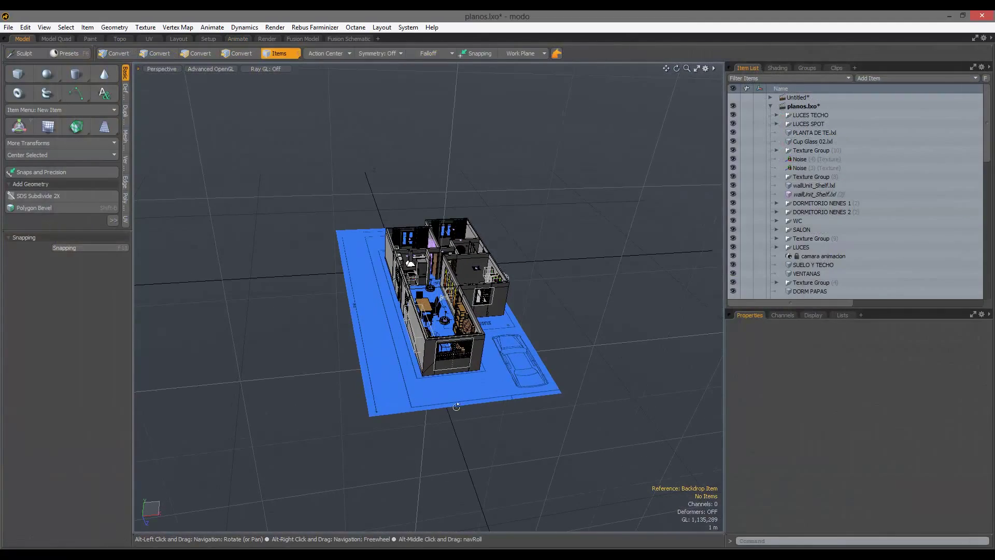
Select the blue floor-plan backdrop and slide it out from under the house.
{"action": "key", "text": "ctrl"}
{"action": "left_click_drag", "start_coordinate": [453, 308], "coordinate": [548, 315], "text": "ctrl+alt"}
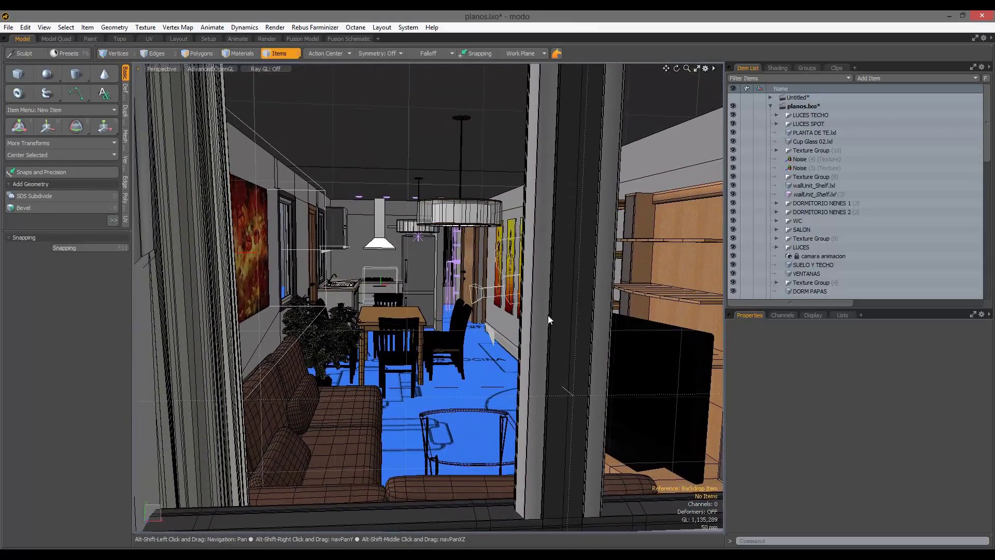
{"action": "left_click_drag", "start_coordinate": [406, 303], "coordinate": [364, 291], "text": "ctrl+alt"}
{"action": "left_click_drag", "start_coordinate": [364, 292], "coordinate": [408, 415], "text": "alt"}
{"action": "left_click_drag", "start_coordinate": [408, 363], "coordinate": [365, 362], "text": "ctrl+alt"}
{"action": "left_click_drag", "start_coordinate": [366, 311], "coordinate": [381, 352], "text": "alt"}
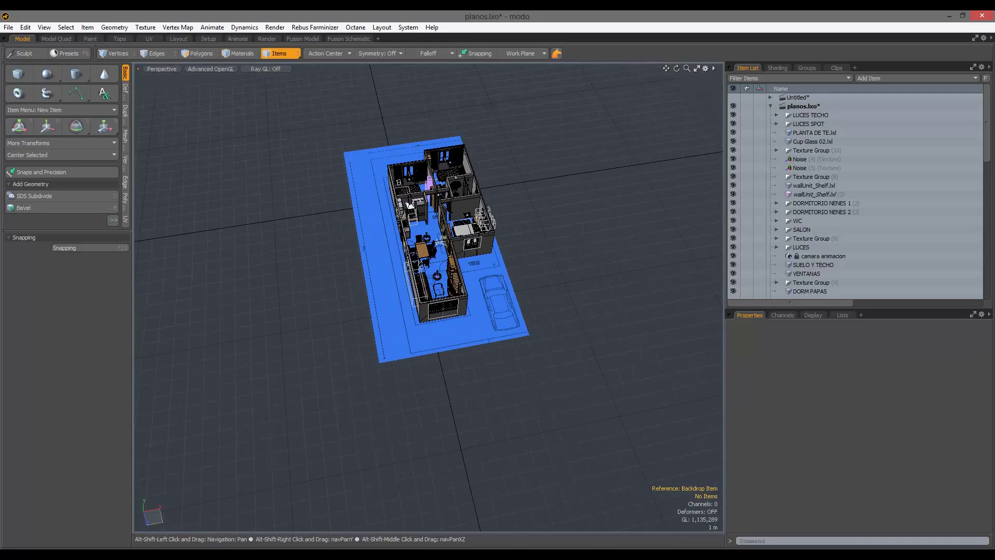
{"action": "left_click_drag", "start_coordinate": [393, 263], "coordinate": [394, 294], "text": "alt+shift"}
{"action": "left_click_drag", "start_coordinate": [394, 295], "coordinate": [431, 295], "text": "ctrl+alt"}
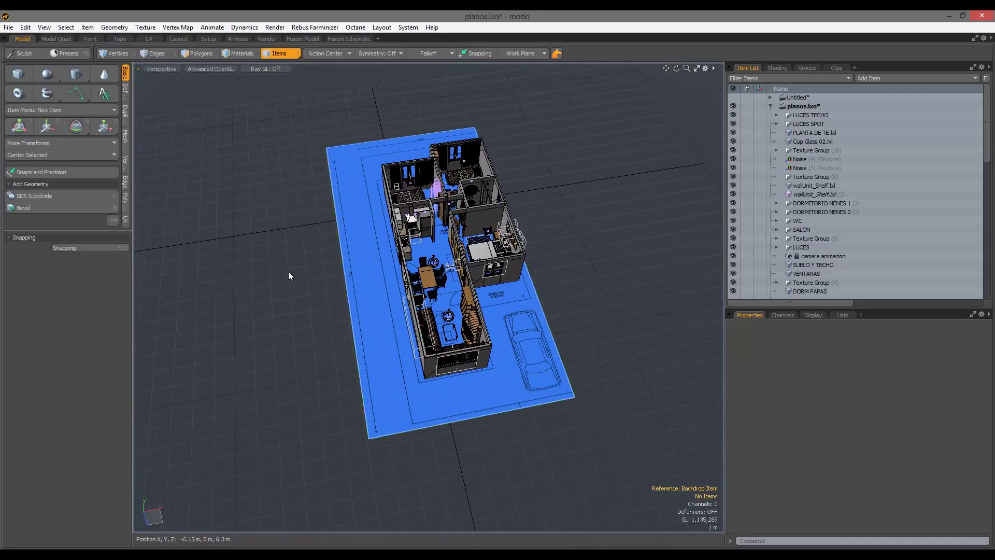
{"action": "left_click", "coordinate": [372, 281]}
{"action": "key", "text": "w"}
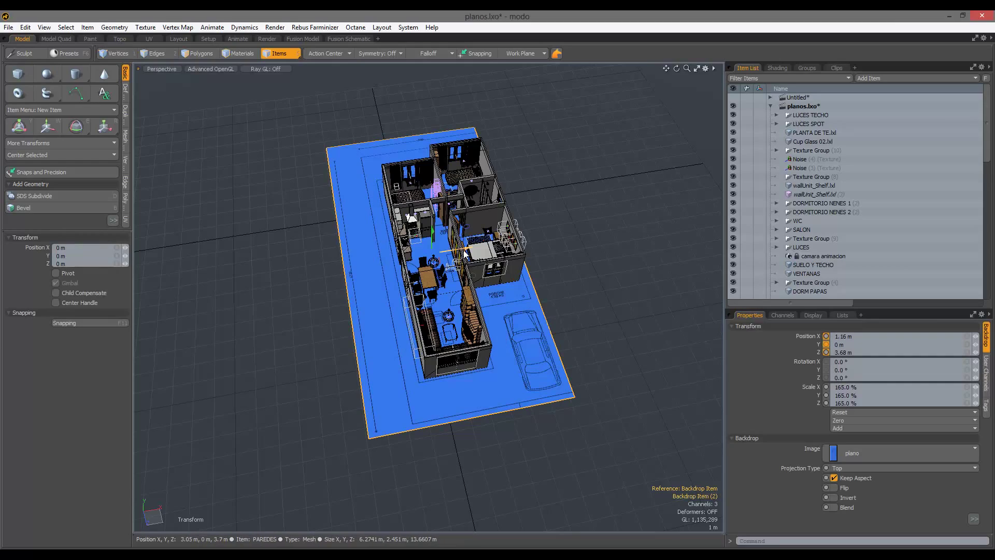
{"action": "left_click_drag", "start_coordinate": [469, 248], "coordinate": [335, 270]}
{"action": "key", "text": "q"}
Inspect the floor-plan drawing up close, then undo the move to put the backdrop back.
{"action": "left_click_drag", "start_coordinate": [355, 331], "coordinate": [377, 340], "text": "alt"}
{"action": "left_click_drag", "start_coordinate": [377, 340], "coordinate": [450, 342], "text": "alt+shift"}
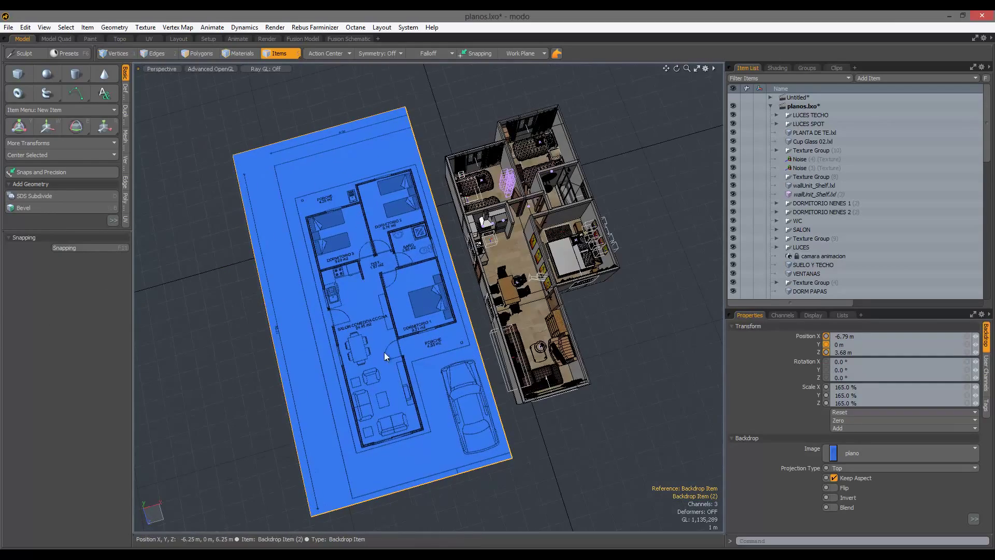
{"action": "left_click_drag", "start_coordinate": [379, 309], "coordinate": [331, 293], "text": "ctrl+alt"}
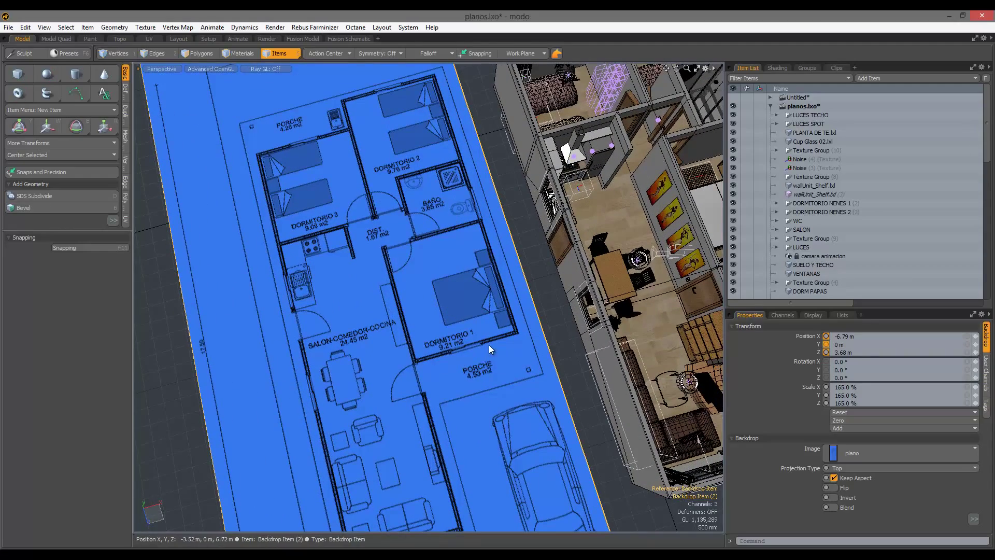
{"action": "left_click_drag", "start_coordinate": [509, 401], "coordinate": [389, 328], "text": "ctrl+alt"}
{"action": "key", "text": "ctrl+z"}
{"action": "key", "text": "ctrl+z"}
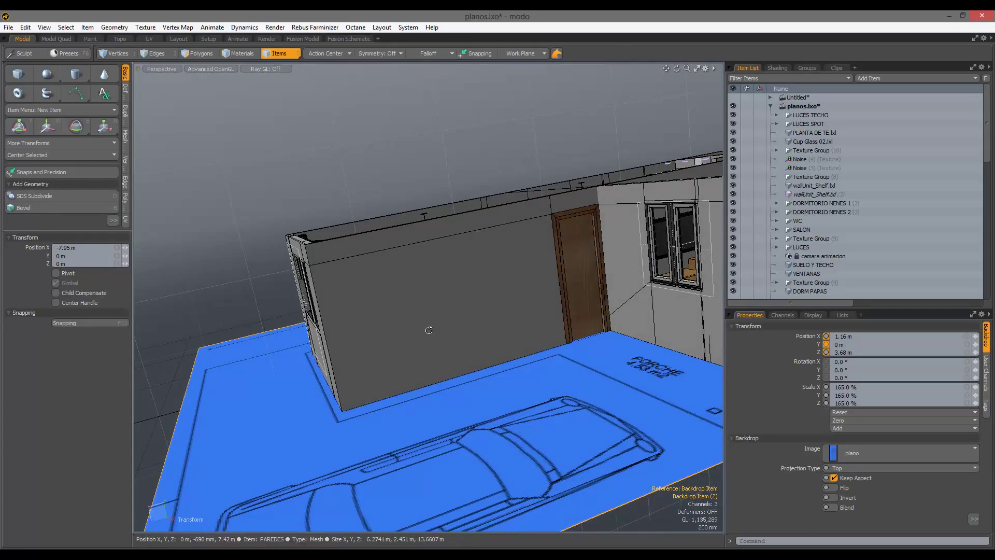
Orbit over the furnished house from overhead and side views toward the dining area.
{"action": "left_click_drag", "start_coordinate": [325, 308], "coordinate": [237, 230], "text": "alt"}
{"action": "left_click_drag", "start_coordinate": [512, 327], "coordinate": [493, 215], "text": "alt"}
{"action": "left_click_drag", "start_coordinate": [521, 404], "coordinate": [336, 275], "text": "alt"}
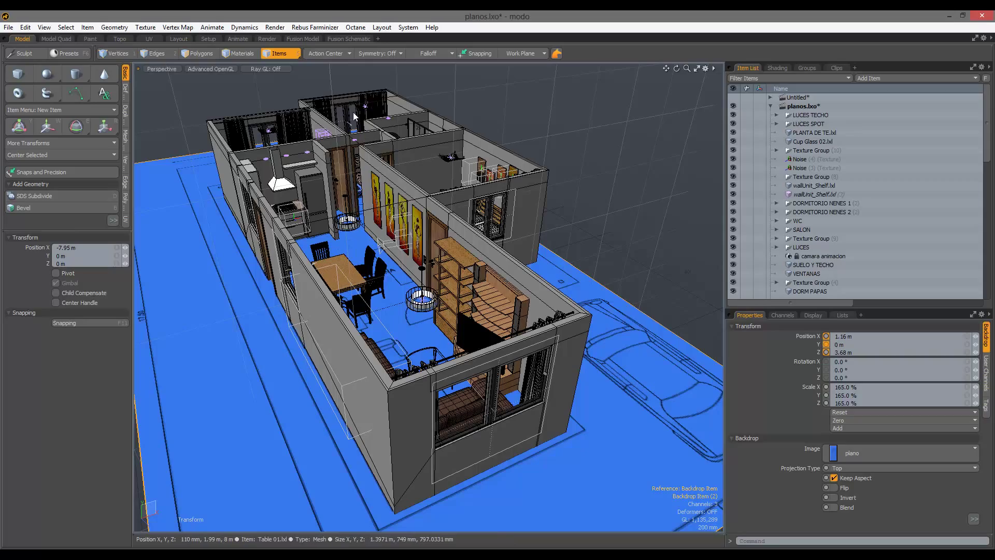
{"action": "left_click_drag", "start_coordinate": [488, 337], "coordinate": [397, 336], "text": "alt"}
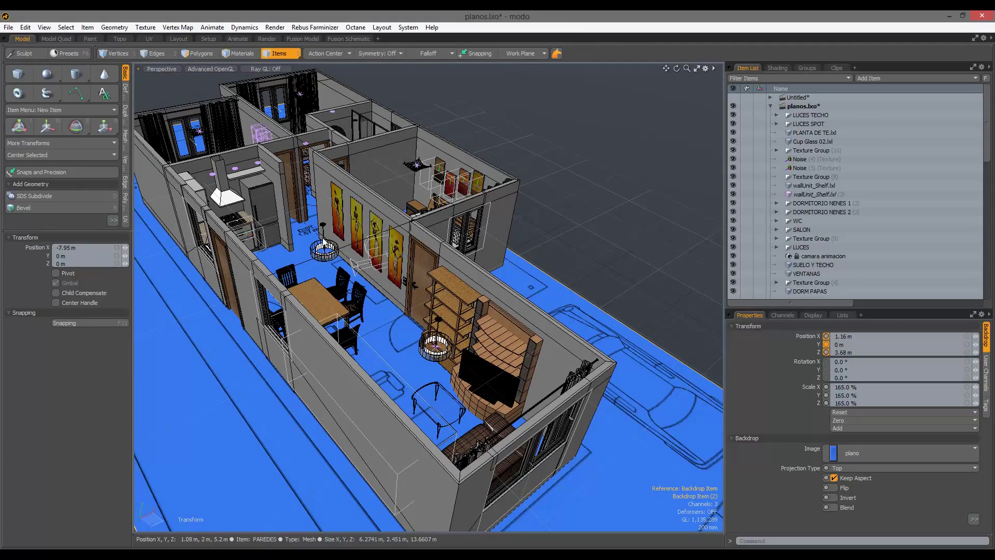
{"action": "left_click_drag", "start_coordinate": [512, 356], "coordinate": [388, 268], "text": "alt"}
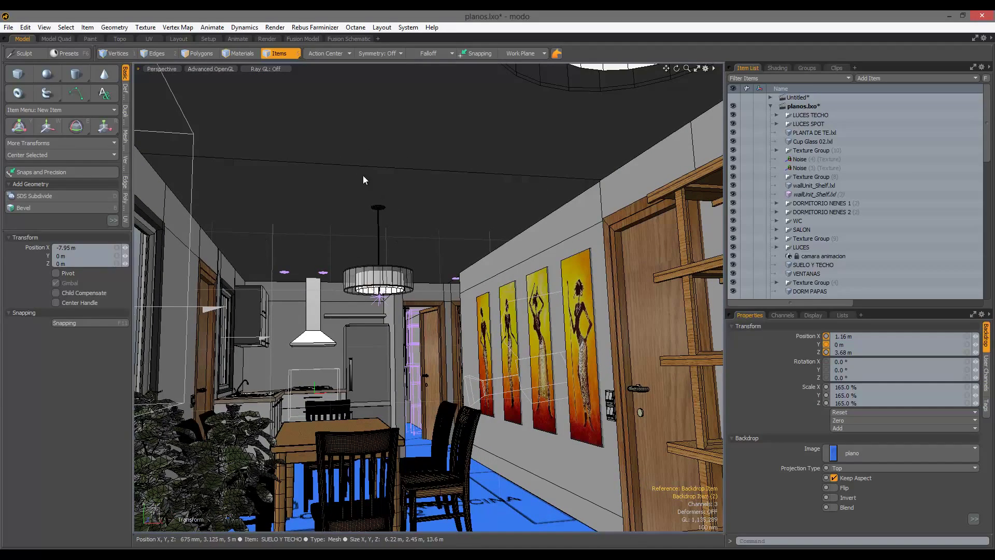
{"action": "scroll", "coordinate": [441, 296], "scroll_direction": "down", "scroll_amount": 5}
{"action": "left_click_drag", "start_coordinate": [442, 296], "coordinate": [436, 321], "text": "alt"}
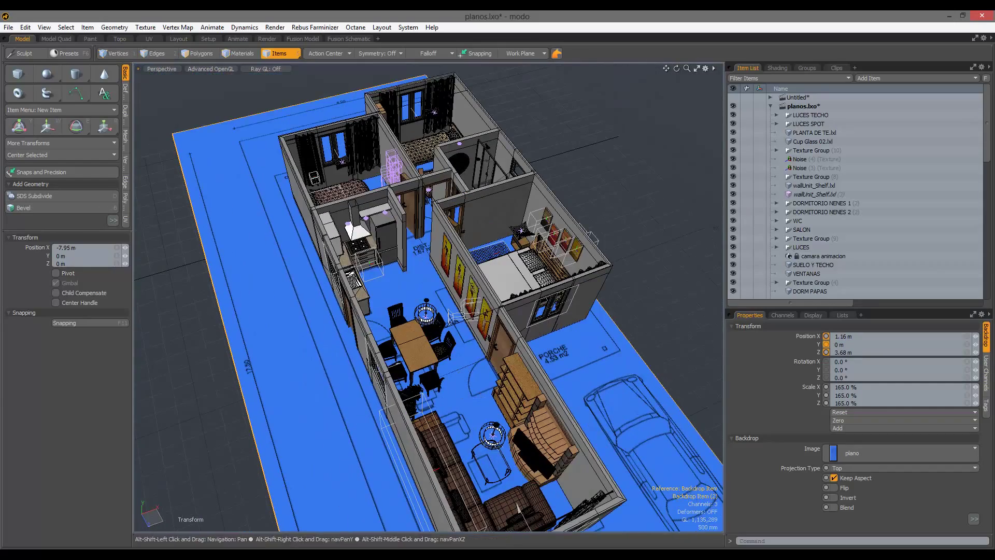
{"action": "left_click_drag", "start_coordinate": [441, 482], "coordinate": [372, 407], "text": "alt+shift"}
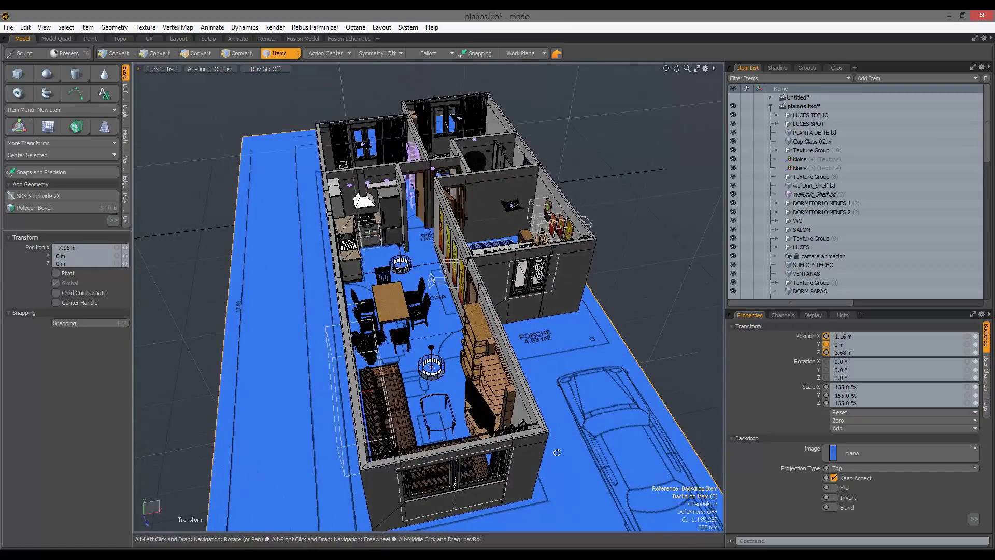
{"action": "left_click_drag", "start_coordinate": [556, 451], "coordinate": [380, 191], "text": "alt"}
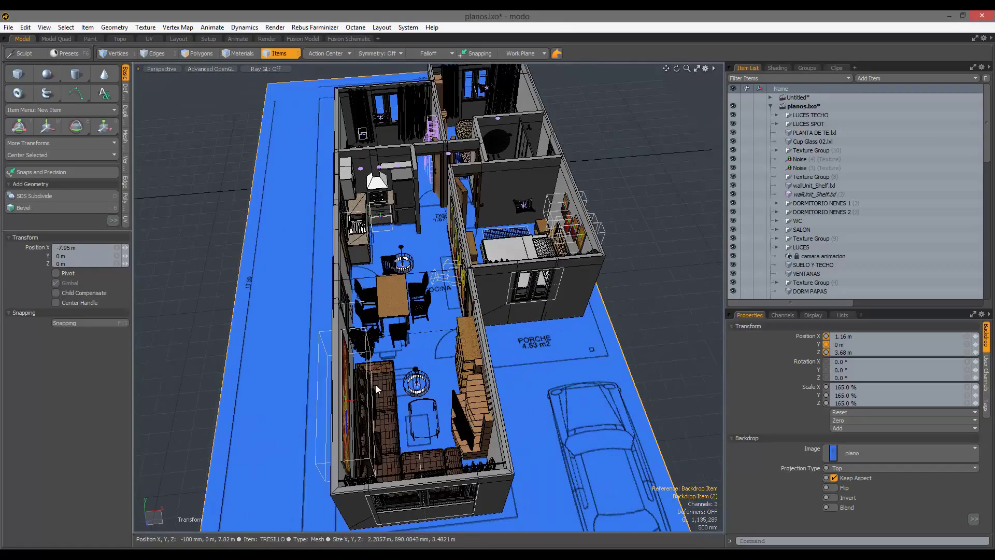
{"action": "left_click_drag", "start_coordinate": [377, 389], "coordinate": [412, 448], "text": "alt"}
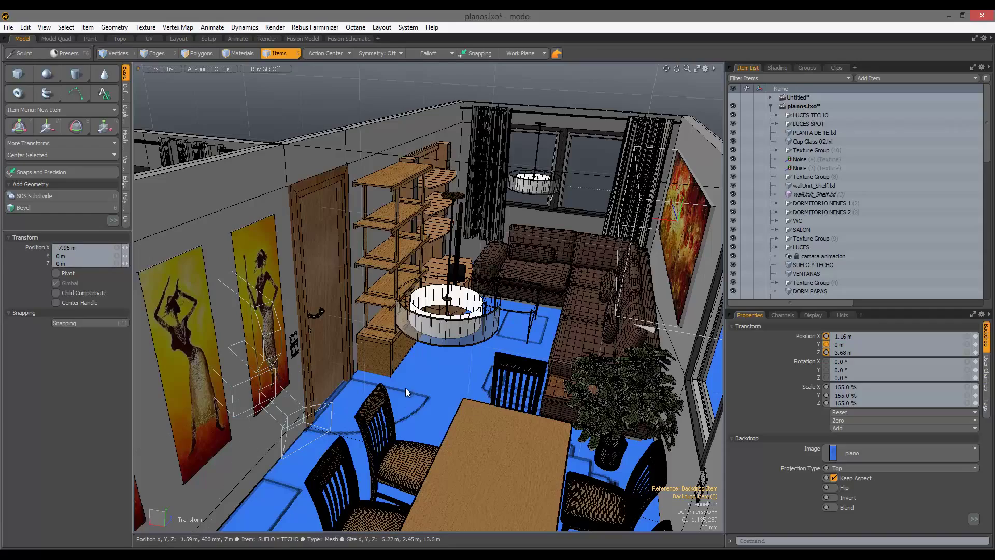
Zoom in toward the living room and select the coffee table MESA CENTRO.
{"action": "left_click_drag", "start_coordinate": [524, 394], "coordinate": [508, 406], "text": "alt+shift"}
{"action": "scroll", "coordinate": [566, 266], "scroll_direction": "up", "scroll_amount": 5, "text": "alt"}
{"action": "left_click_drag", "start_coordinate": [535, 309], "coordinate": [366, 409], "text": "alt"}
{"action": "left_click", "coordinate": [475, 369]}
{"action": "left_click", "coordinate": [472, 366]}
{"action": "left_click", "coordinate": [472, 365]}
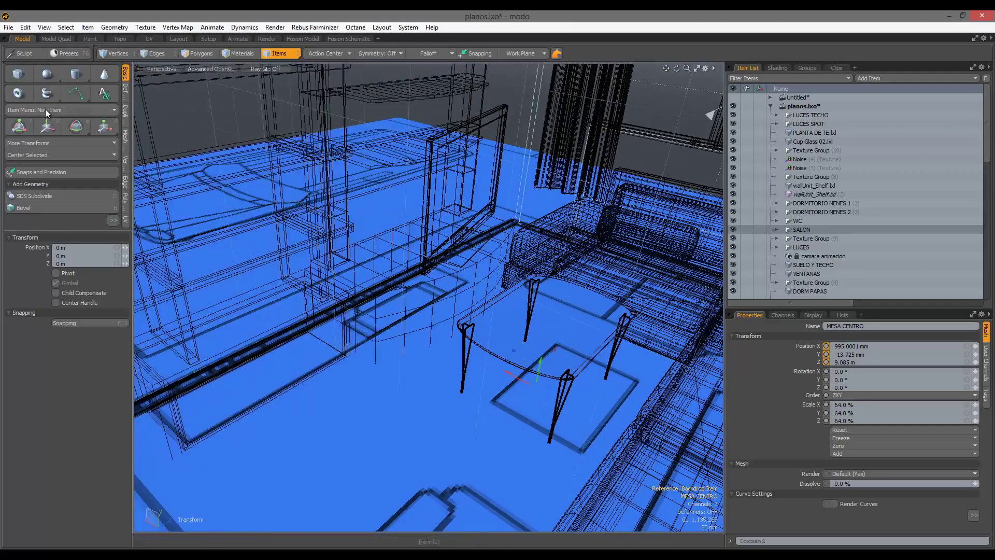
Select the TV shelf, left bookshelf, TV and sofa together, then just the potted plant.
{"action": "left_click", "coordinate": [404, 297]}
{"action": "left_click", "coordinate": [263, 341], "text": "shift"}
{"action": "left_click", "coordinate": [436, 253], "text": "shift"}
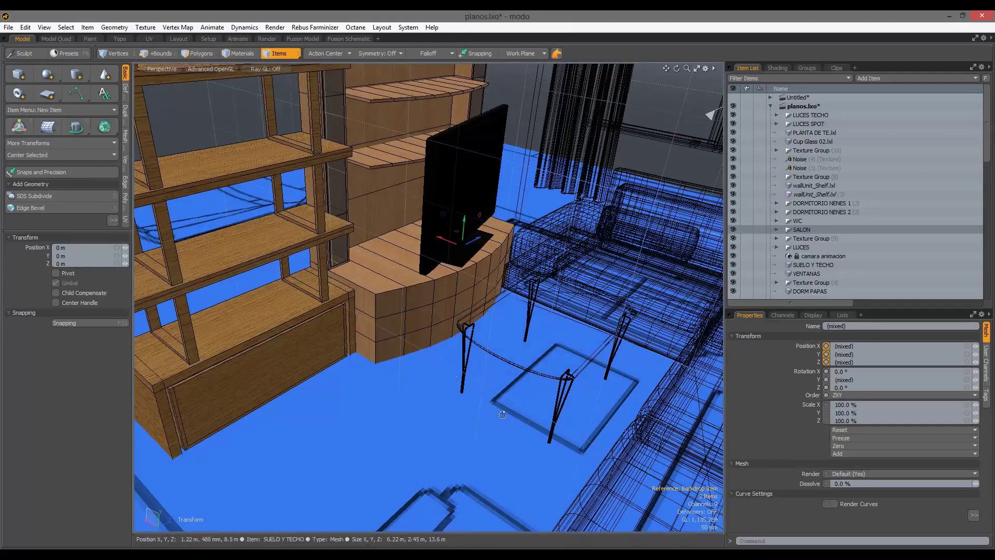
{"action": "mouse_move", "coordinate": [436, 253]}
{"action": "left_mouse_down", "text": "alt"}
{"action": "mouse_move", "coordinate": [388, 372]}
{"action": "mouse_move", "coordinate": [592, 304]}
{"action": "left_mouse_up", "text": "alt"}
{"action": "left_click", "coordinate": [542, 217], "text": "shift"}
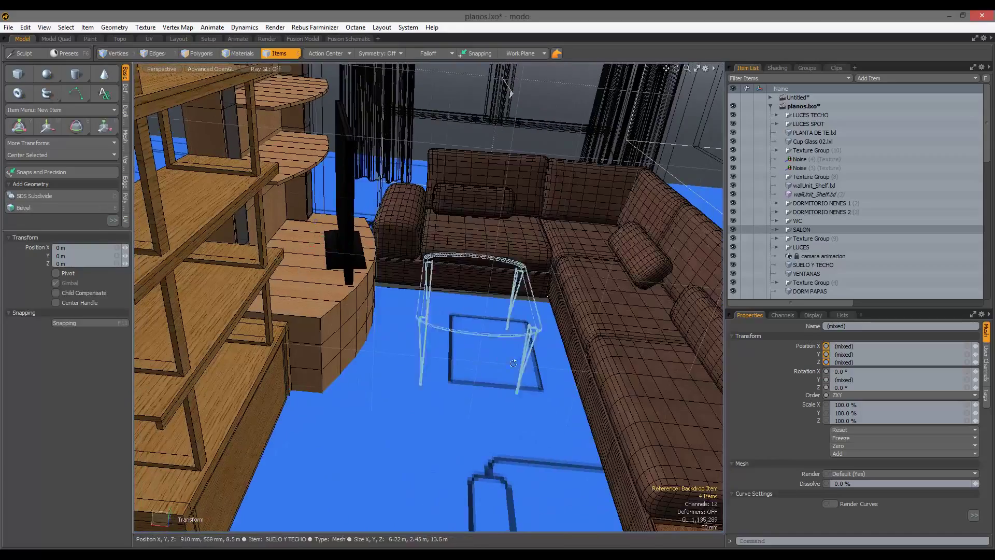
{"action": "mouse_move", "coordinate": [526, 364]}
{"action": "left_mouse_down", "text": "alt"}
{"action": "mouse_move", "coordinate": [512, 374]}
{"action": "mouse_move", "coordinate": [504, 467]}
{"action": "left_mouse_up", "text": "alt"}
{"action": "left_click_drag", "start_coordinate": [462, 394], "coordinate": [434, 435], "text": "alt"}
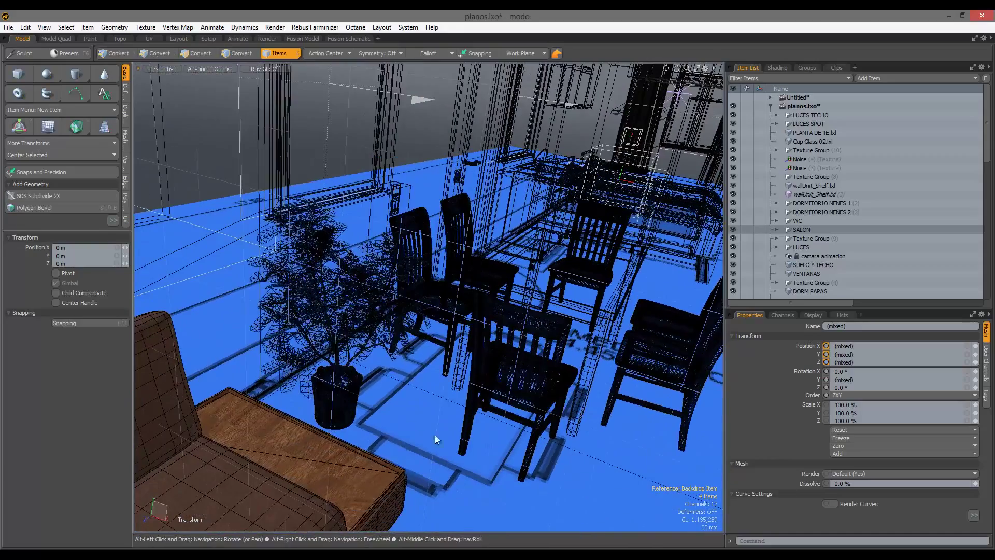
{"action": "left_click", "coordinate": [341, 328]}
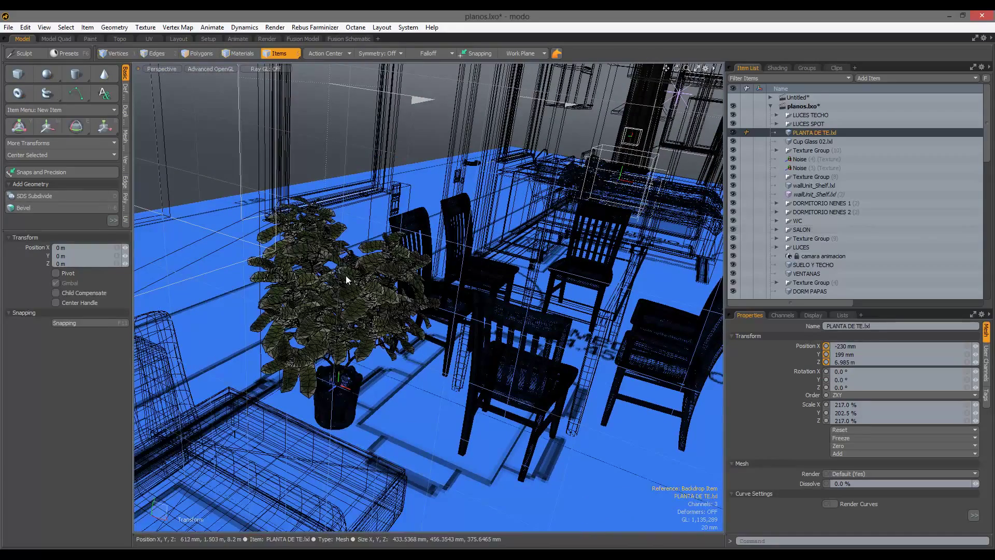
{"action": "left_click_drag", "start_coordinate": [479, 373], "coordinate": [226, 279], "text": "alt+shift"}
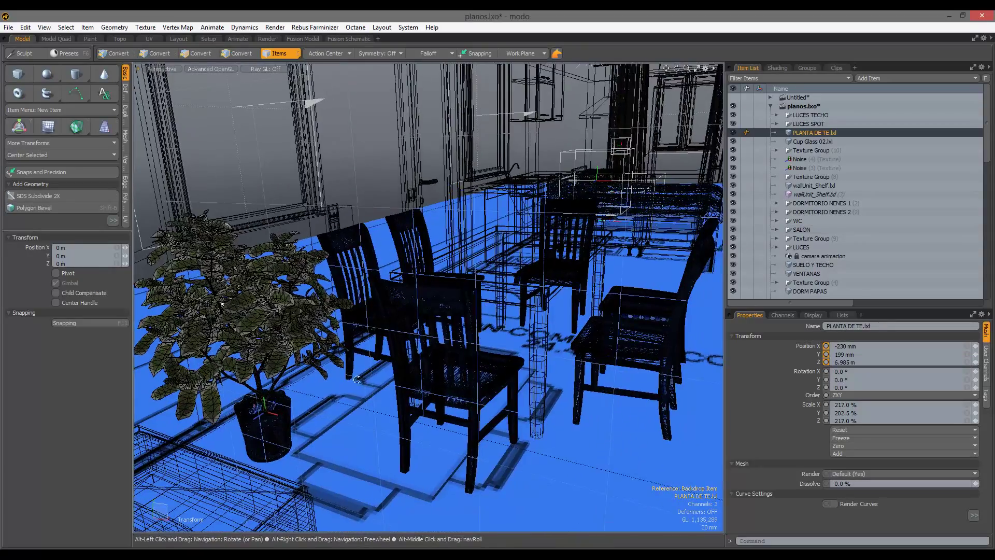
Select the front dining chair, then add the back-left, right-hand and back chairs and the table.
{"action": "left_click", "coordinate": [438, 340]}
{"action": "left_click", "coordinate": [349, 239], "text": "shift"}
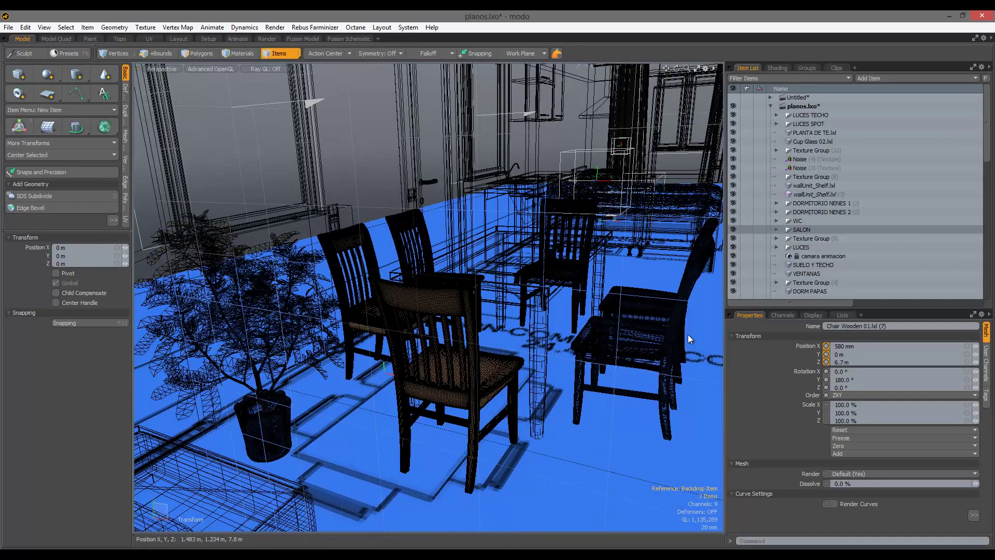
{"action": "left_click", "coordinate": [674, 331], "text": "shift"}
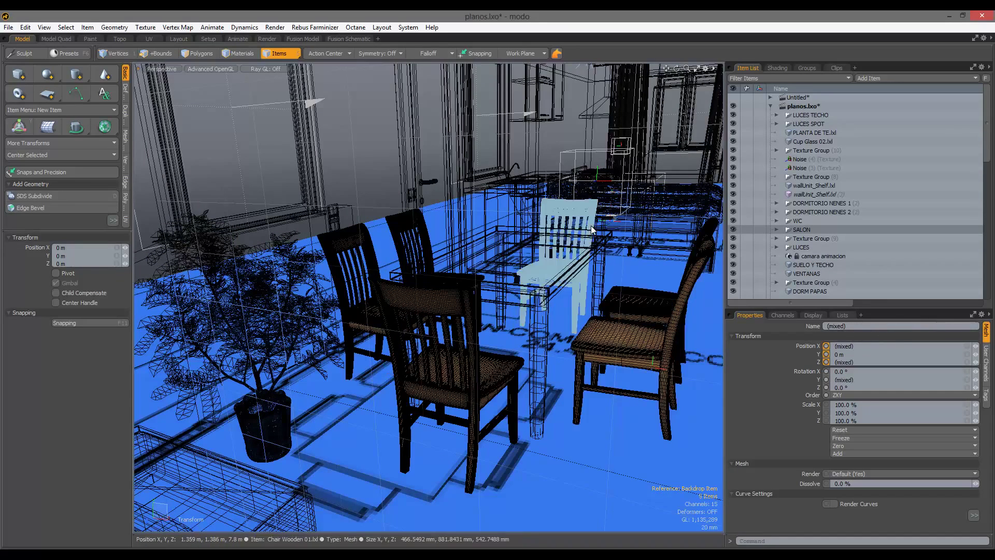
{"action": "left_click", "coordinate": [568, 263], "text": "shift"}
{"action": "left_click", "coordinate": [534, 275], "text": "shift"}
{"action": "left_click_drag", "start_coordinate": [453, 384], "coordinate": [406, 311], "text": "alt"}
{"action": "left_click_drag", "start_coordinate": [482, 311], "coordinate": [419, 340], "text": "ctrl+alt"}
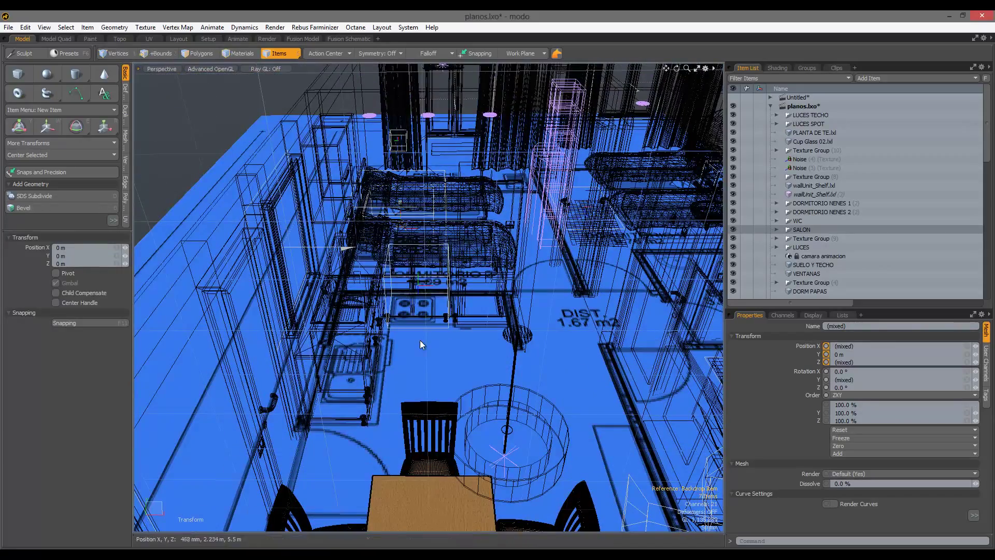
Select the COCINA kitchen cabinets and orbit around counter, stove and fridge before zooming out.
{"action": "left_click", "coordinate": [369, 367]}
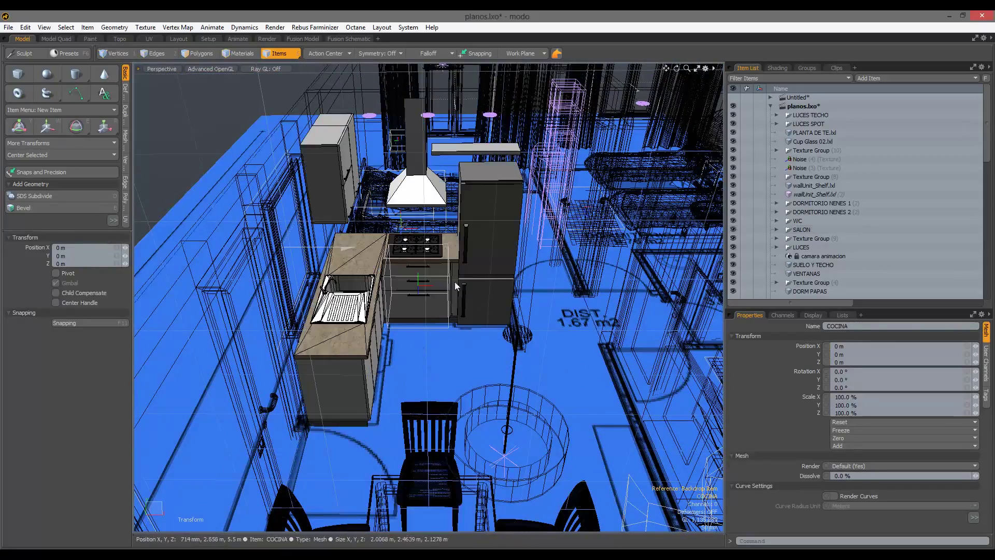
{"action": "left_click_drag", "start_coordinate": [455, 281], "coordinate": [526, 286], "text": "ctrl+alt"}
{"action": "left_click_drag", "start_coordinate": [397, 475], "coordinate": [348, 412], "text": "alt"}
{"action": "left_click_drag", "start_coordinate": [348, 412], "coordinate": [420, 278], "text": "alt"}
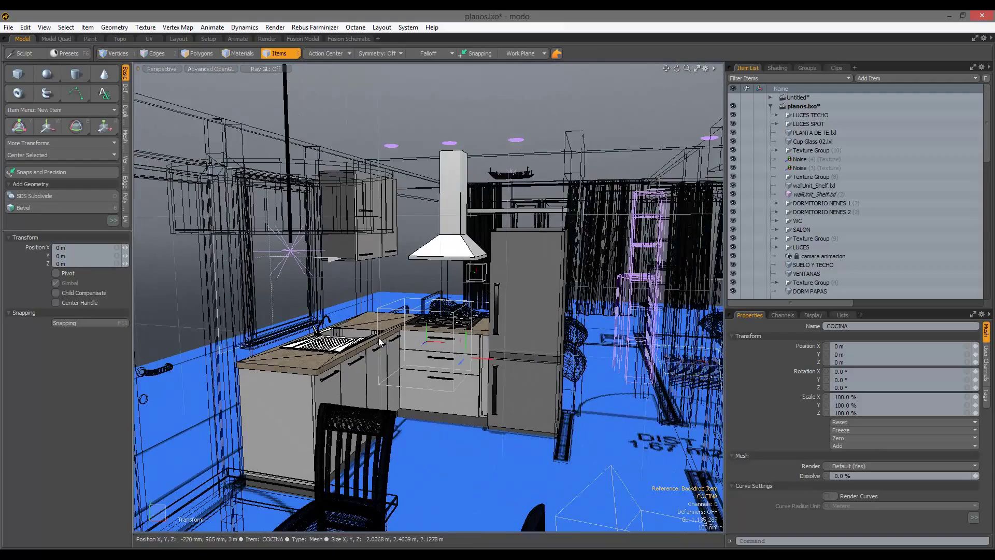
{"action": "left_click_drag", "start_coordinate": [514, 296], "coordinate": [348, 167], "text": "alt"}
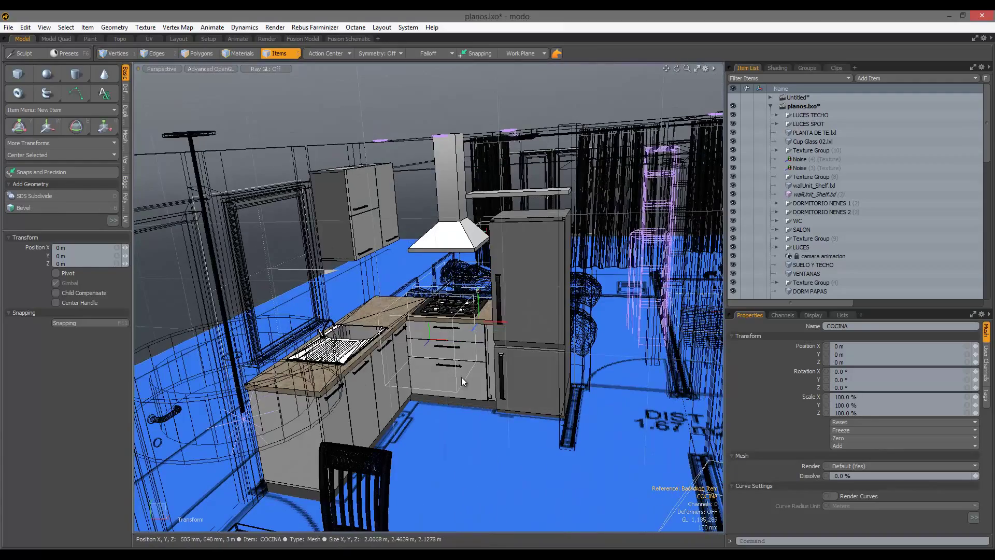
{"action": "left_click_drag", "start_coordinate": [337, 382], "coordinate": [429, 295], "text": "alt"}
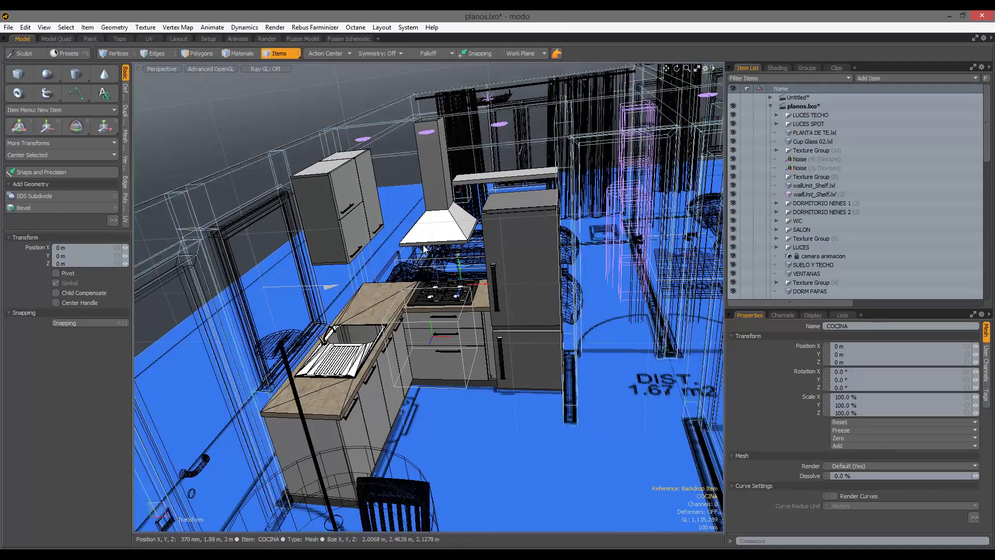
{"action": "left_click_drag", "start_coordinate": [448, 226], "coordinate": [418, 325], "text": "alt"}
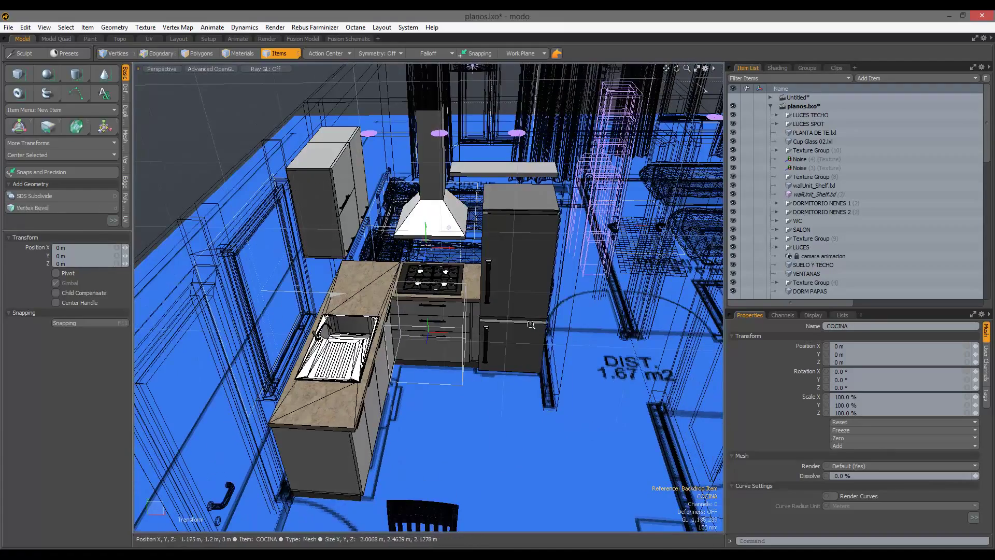
{"action": "left_click_drag", "start_coordinate": [531, 325], "coordinate": [497, 361], "text": "ctrl+alt"}
{"action": "left_click_drag", "start_coordinate": [561, 399], "coordinate": [457, 259], "text": "alt"}
{"action": "mouse_move", "coordinate": [352, 246]}
{"action": "left_mouse_down", "text": "alt+shift"}
{"action": "mouse_move", "coordinate": [381, 374]}
{"action": "mouse_move", "coordinate": [518, 296]}
{"action": "mouse_move", "coordinate": [586, 332]}
{"action": "mouse_move", "coordinate": [577, 394]}
{"action": "mouse_move", "coordinate": [554, 206]}
{"action": "left_mouse_up", "text": "alt+shift"}
{"action": "left_click", "coordinate": [493, 316]}
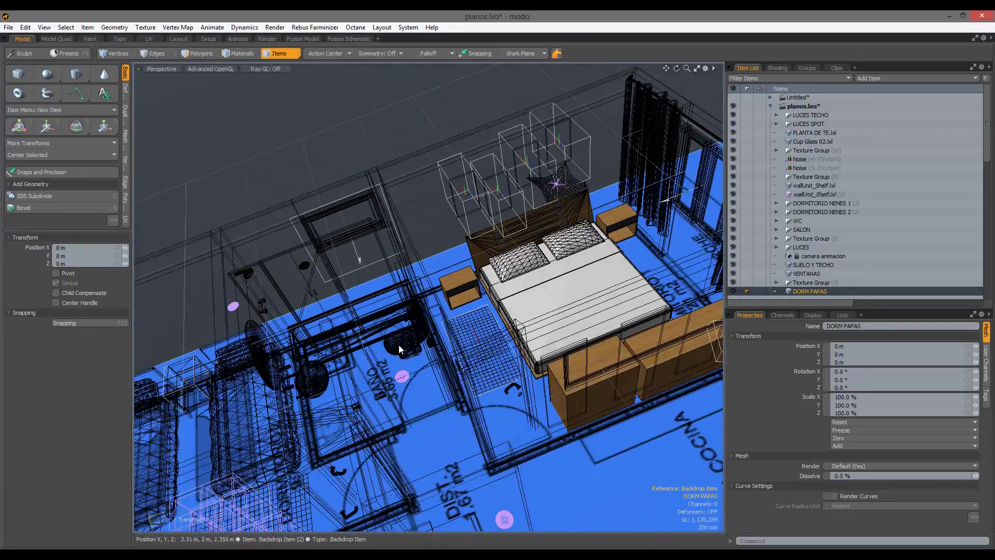
{"action": "left_click_drag", "start_coordinate": [435, 342], "coordinate": [374, 248], "text": "alt"}
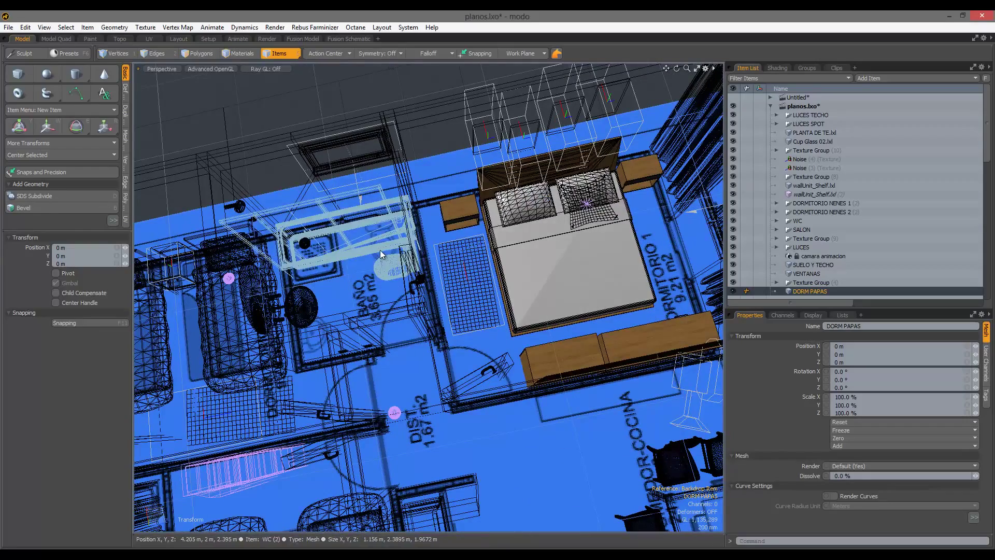
{"action": "left_click", "coordinate": [380, 250]}
{"action": "left_click", "coordinate": [300, 301], "text": "shift"}
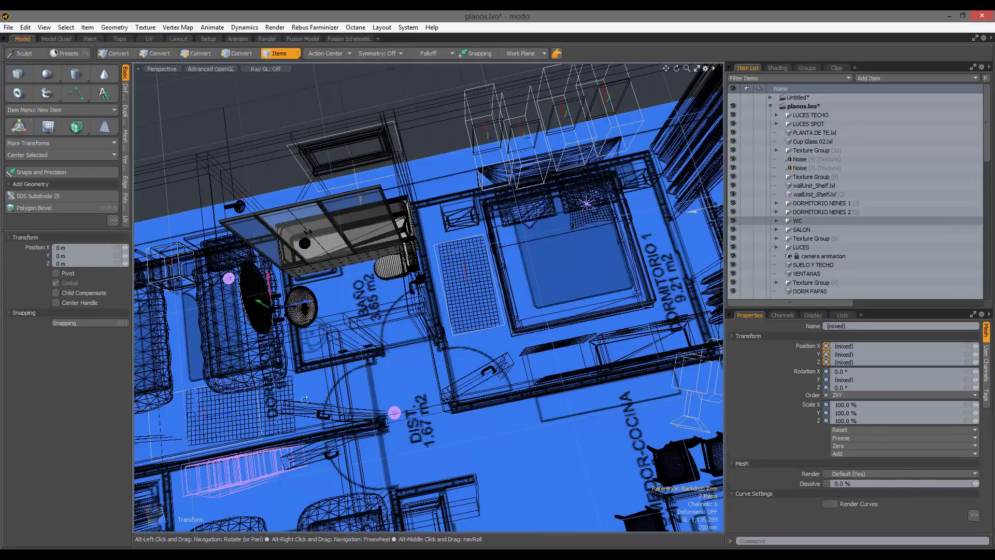
{"action": "left_click_drag", "start_coordinate": [331, 269], "coordinate": [451, 383], "text": "alt"}
{"action": "left_click_drag", "start_coordinate": [420, 428], "coordinate": [487, 364], "text": "alt"}
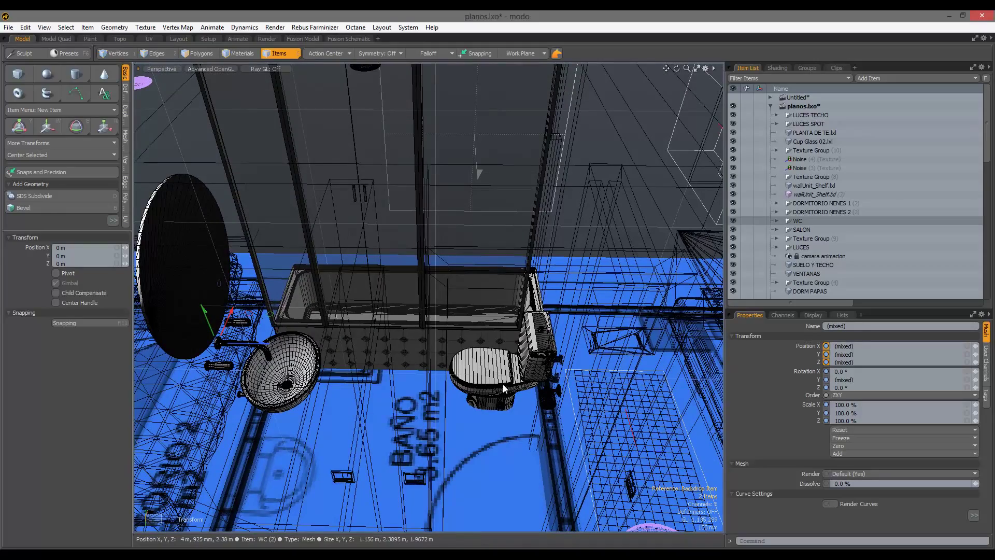
{"action": "left_click_drag", "start_coordinate": [455, 421], "coordinate": [280, 311], "text": "alt"}
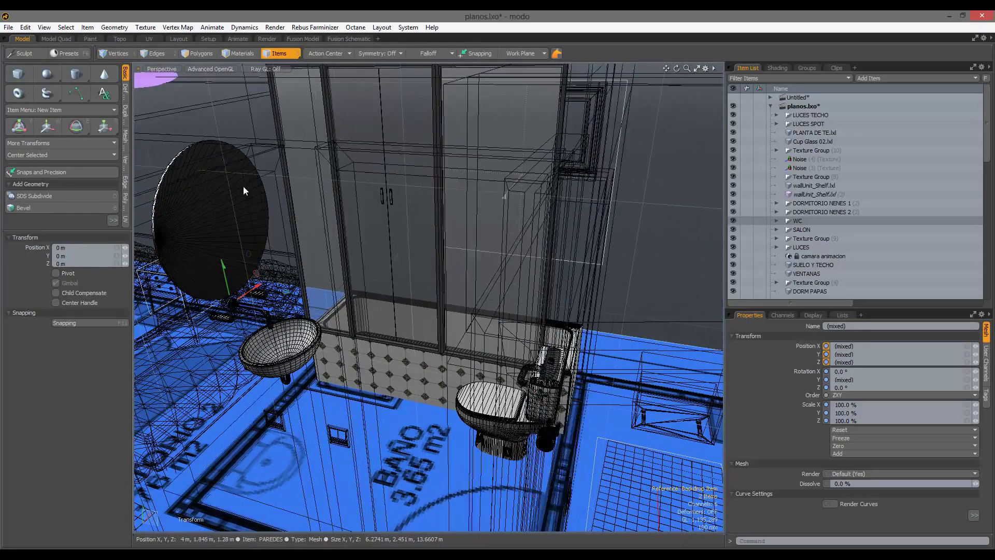
{"action": "left_click_drag", "start_coordinate": [280, 340], "coordinate": [319, 260], "text": "alt"}
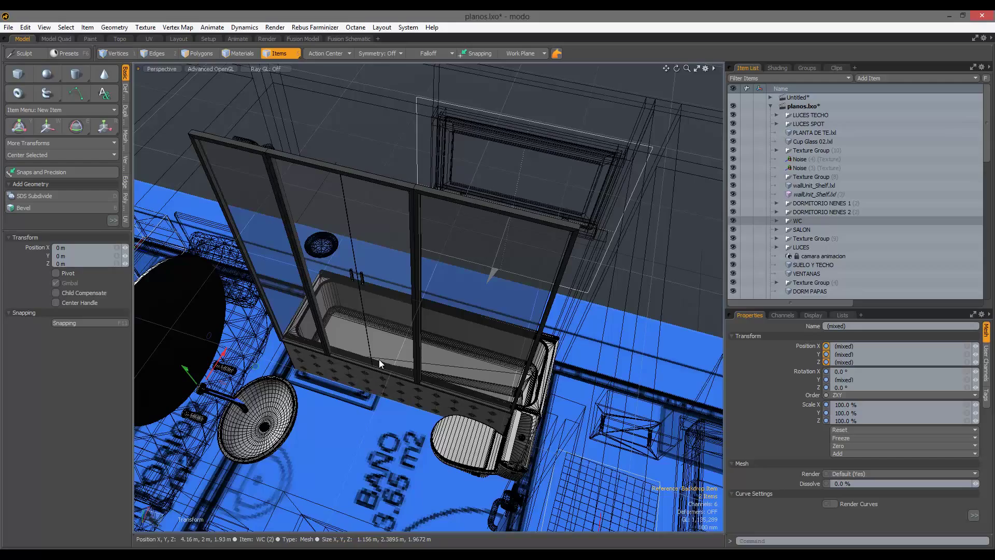
{"action": "scroll", "coordinate": [379, 359], "scroll_direction": "down", "scroll_amount": 6}
{"action": "left_click_drag", "start_coordinate": [378, 359], "coordinate": [353, 376], "text": "alt"}
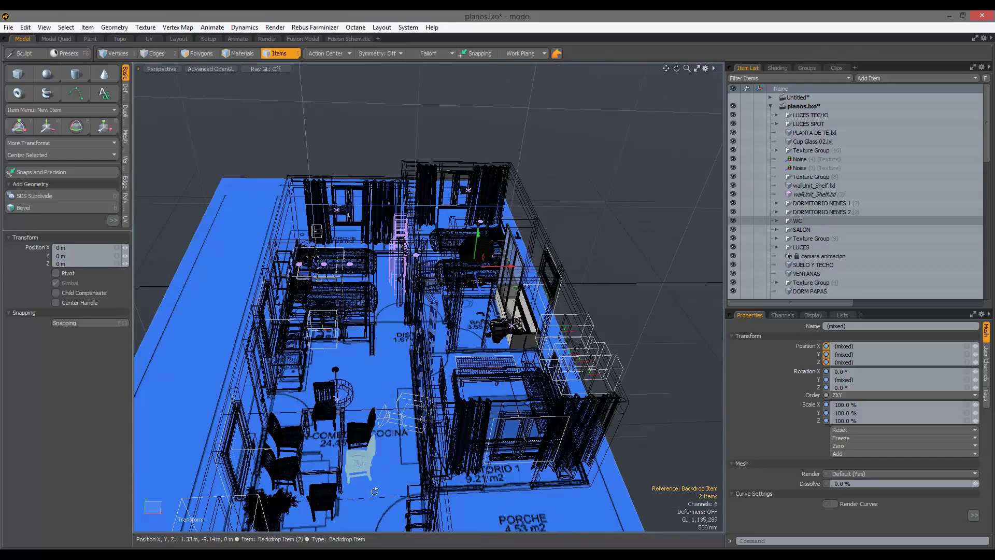
Select the entire house model, all 96 items, with a selection rectangle.
{"action": "left_click_drag", "start_coordinate": [378, 436], "coordinate": [250, 371], "text": "alt"}
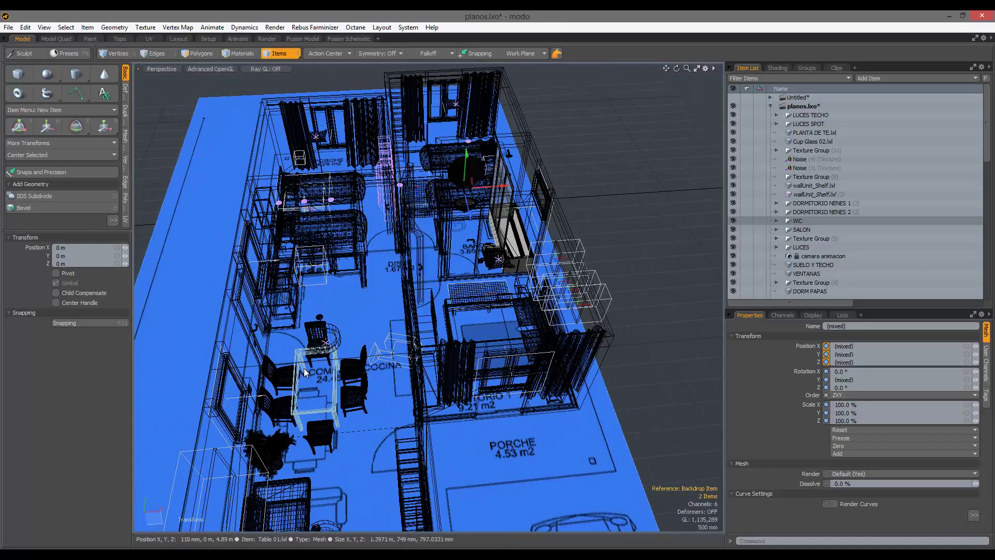
{"action": "mouse_move", "coordinate": [306, 372]}
{"action": "left_mouse_down", "text": "alt"}
{"action": "mouse_move", "coordinate": [394, 437]}
{"action": "mouse_move", "coordinate": [311, 378]}
{"action": "left_mouse_up", "text": "alt"}
{"action": "scroll", "coordinate": [311, 377], "scroll_direction": "down", "scroll_amount": 7}
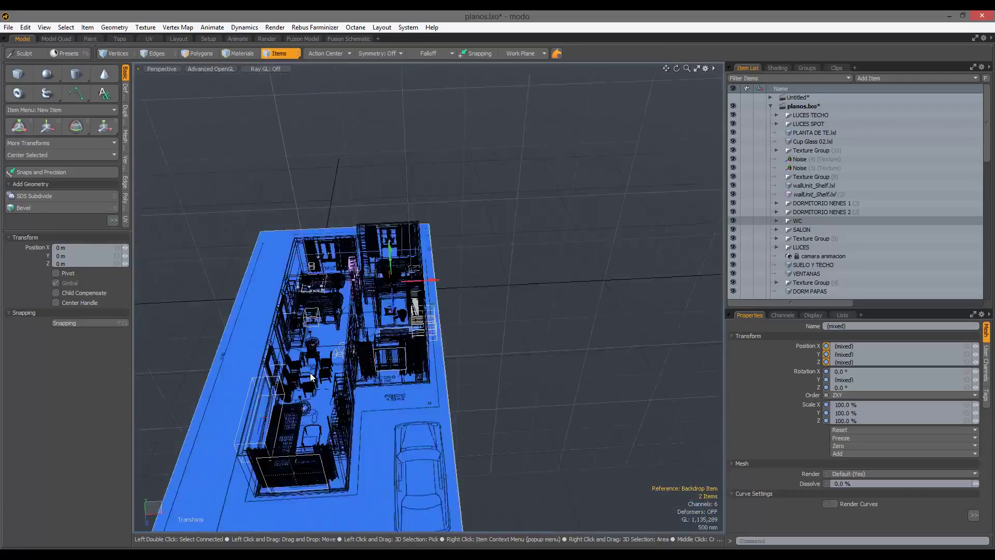
{"action": "scroll", "coordinate": [312, 378], "scroll_direction": "up", "scroll_amount": 3}
{"action": "right_click_drag", "start_coordinate": [459, 194], "coordinate": [161, 525]}
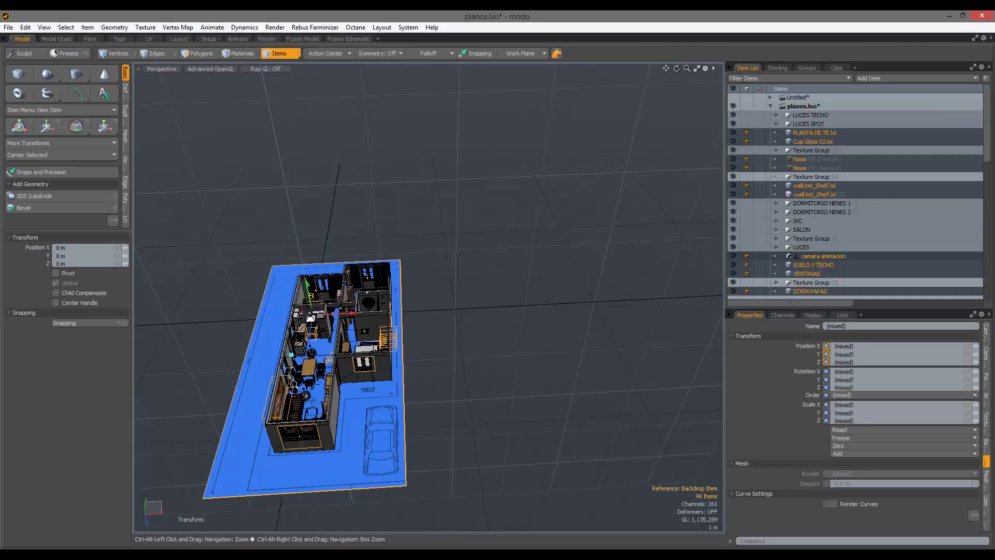
{"action": "left_click_drag", "start_coordinate": [286, 382], "coordinate": [560, 424], "text": "ctrl+alt"}
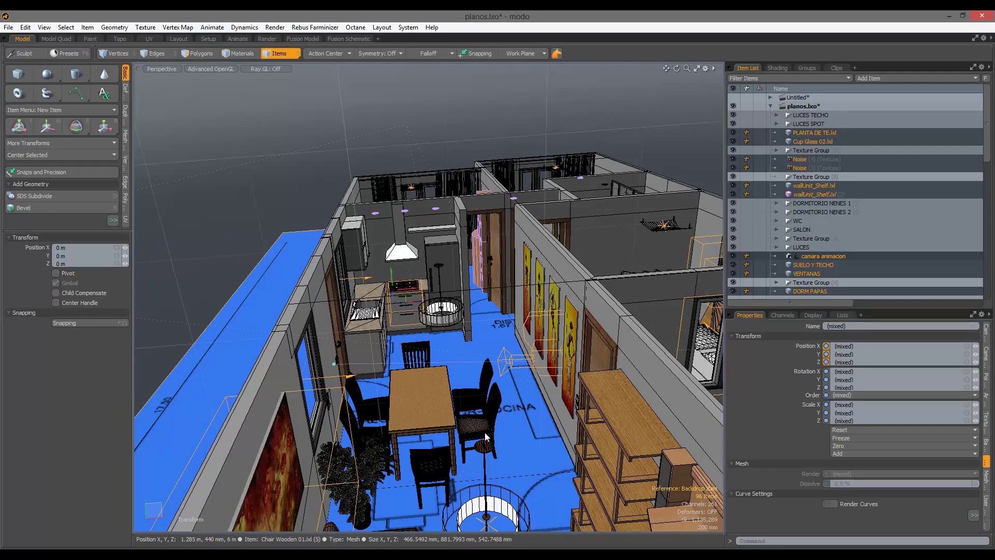
Orbit through the dining room and kitchen down to interior eye level.
{"action": "left_click_drag", "start_coordinate": [485, 437], "coordinate": [344, 320], "text": "alt"}
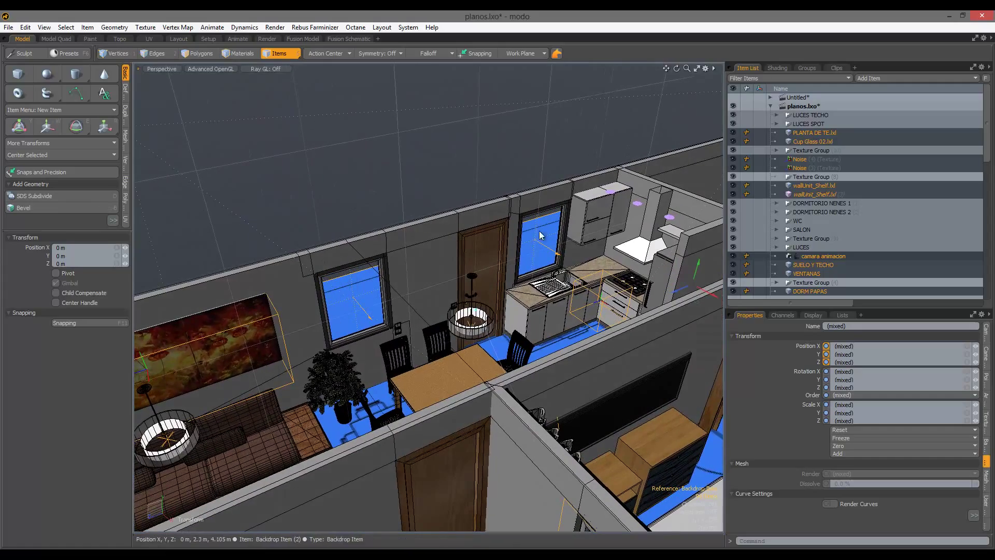
{"action": "left_click_drag", "start_coordinate": [379, 424], "coordinate": [332, 377], "text": "alt"}
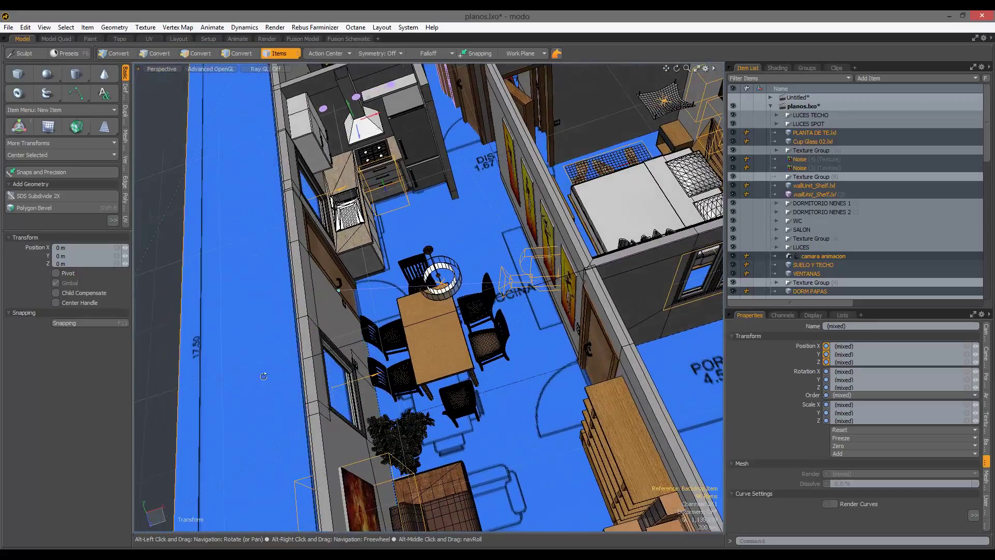
{"action": "left_click_drag", "start_coordinate": [338, 438], "coordinate": [273, 345], "text": "alt"}
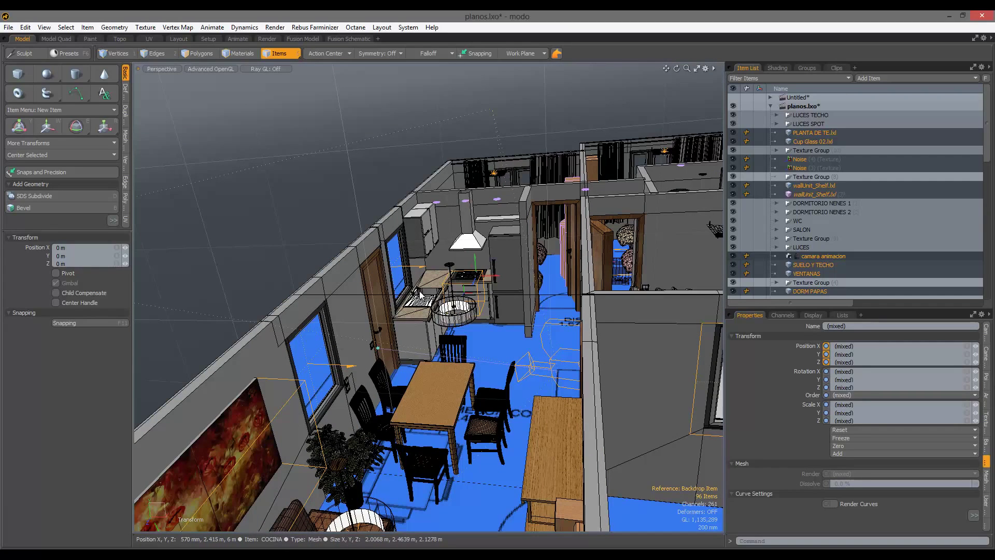
{"action": "left_click_drag", "start_coordinate": [484, 298], "coordinate": [248, 252], "text": "alt"}
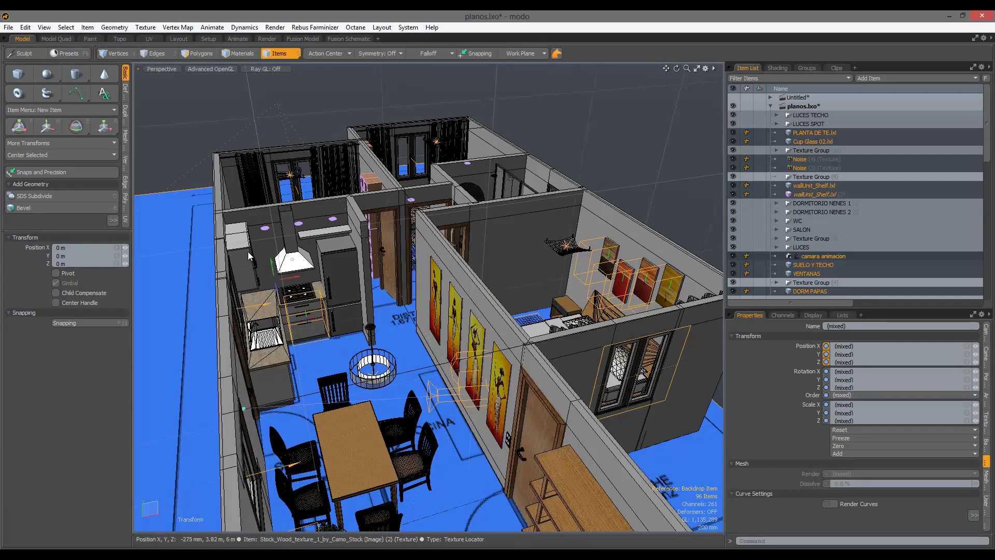
{"action": "left_click_drag", "start_coordinate": [395, 368], "coordinate": [388, 288], "text": "alt"}
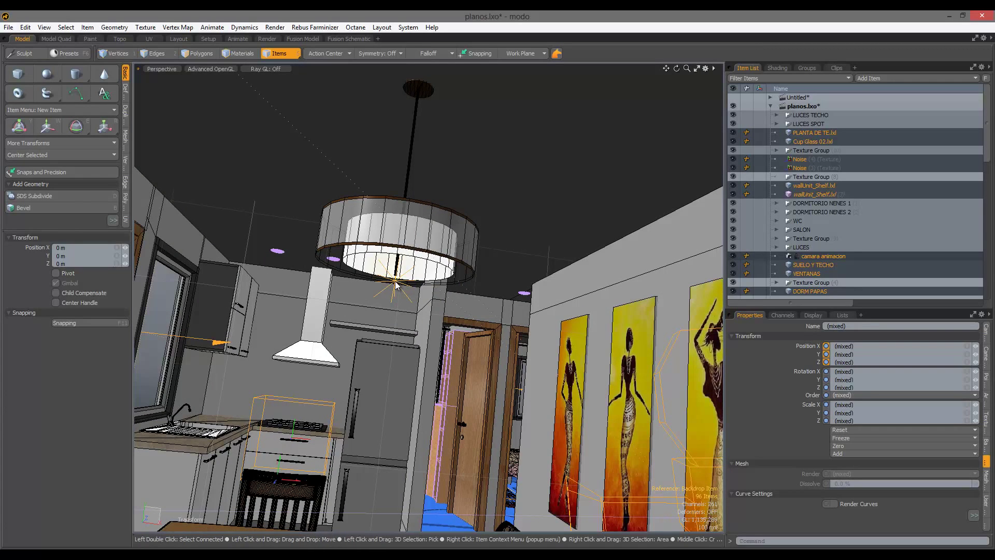
{"action": "left_click_drag", "start_coordinate": [300, 315], "coordinate": [285, 319], "text": "alt"}
{"action": "left_click_drag", "start_coordinate": [285, 319], "coordinate": [313, 284], "text": "ctrl+alt"}
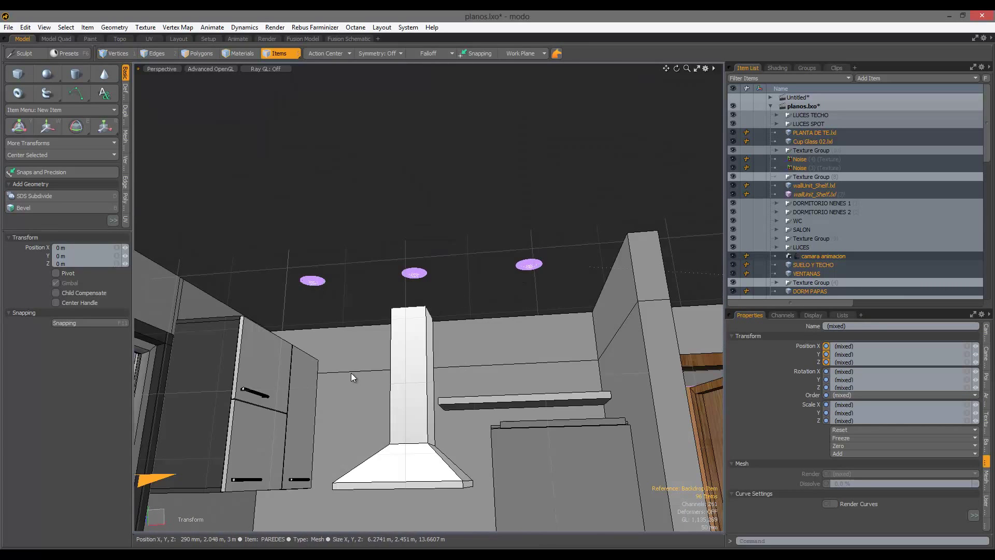
Move the view over the house into a bedroom to inspect the curtains and shelf.
{"action": "scroll", "coordinate": [350, 372], "scroll_direction": "down", "scroll_amount": 3}
{"action": "left_click_drag", "start_coordinate": [418, 378], "coordinate": [428, 450], "text": "alt"}
{"action": "scroll", "coordinate": [447, 205], "scroll_direction": "up", "scroll_amount": 3}
{"action": "left_click_drag", "start_coordinate": [447, 206], "coordinate": [249, 308], "text": "alt+shift"}
{"action": "left_click_drag", "start_coordinate": [438, 301], "coordinate": [410, 337], "text": "alt"}
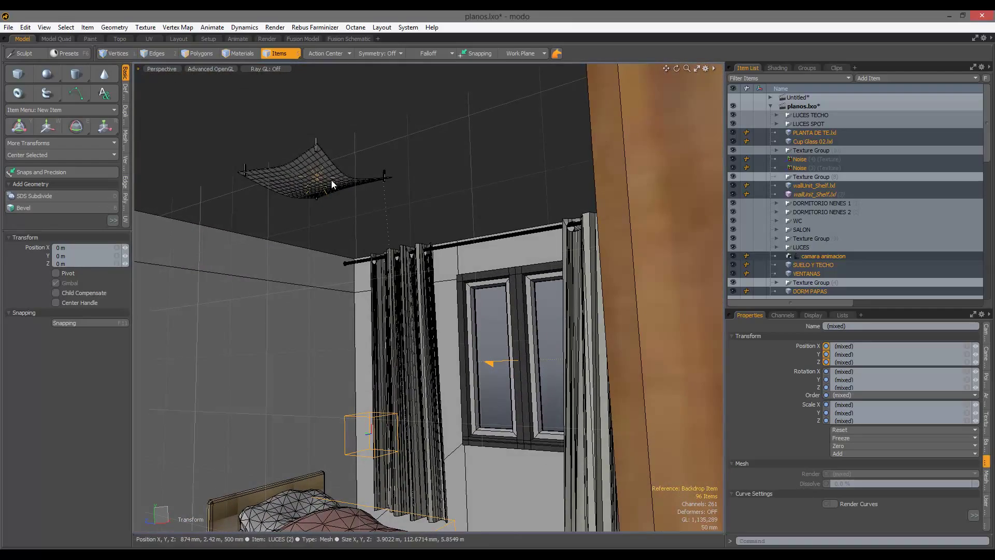
{"action": "mouse_move", "coordinate": [298, 185]}
{"action": "left_mouse_down", "text": "alt"}
{"action": "mouse_move", "coordinate": [350, 232]}
{"action": "mouse_move", "coordinate": [306, 172]}
{"action": "left_mouse_up", "text": "alt"}
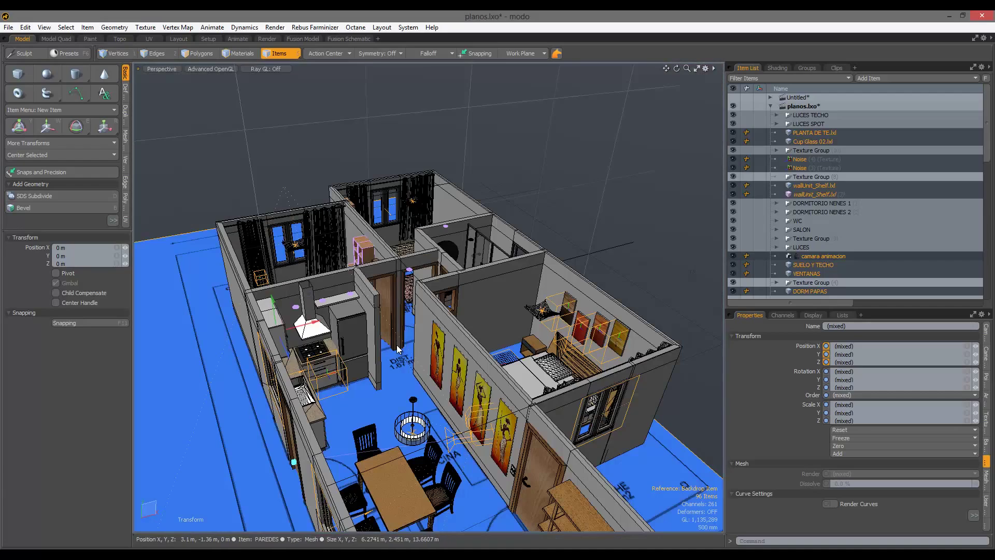
Orbit down into the dining room at eye level and switch to the Animate layout.
{"action": "left_click_drag", "start_coordinate": [543, 413], "coordinate": [521, 457], "text": "alt"}
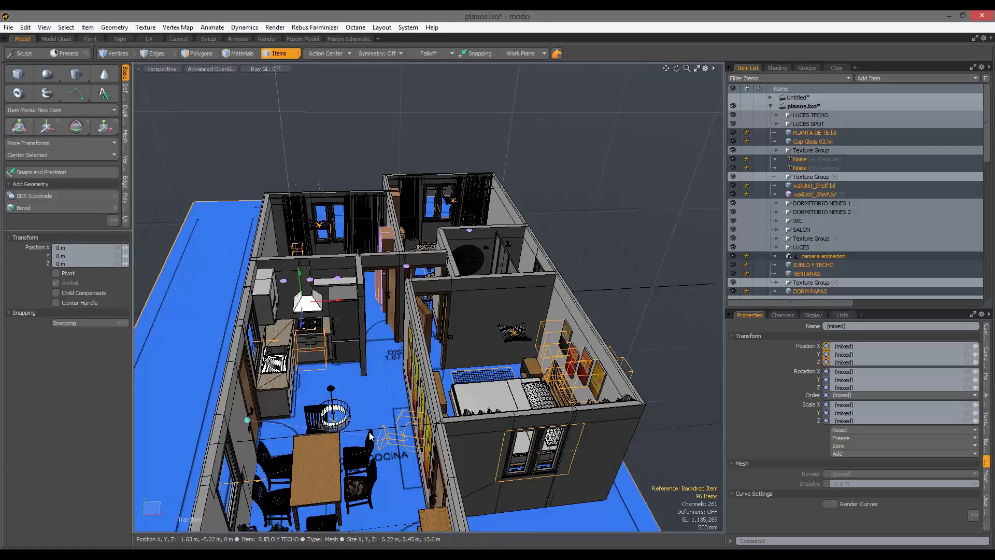
{"action": "left_click_drag", "start_coordinate": [370, 437], "coordinate": [662, 436], "text": "ctrl+alt"}
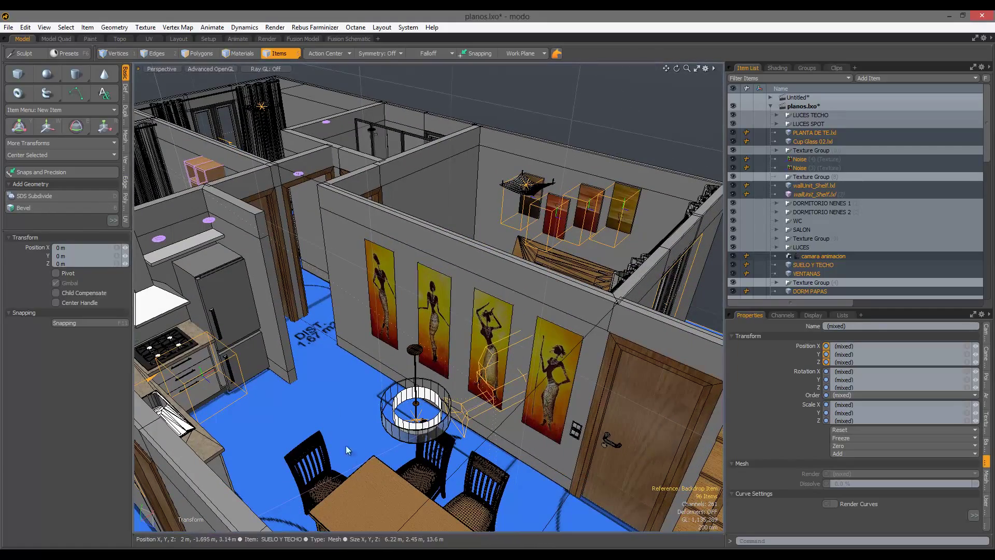
{"action": "left_click_drag", "start_coordinate": [567, 440], "coordinate": [406, 328], "text": "alt"}
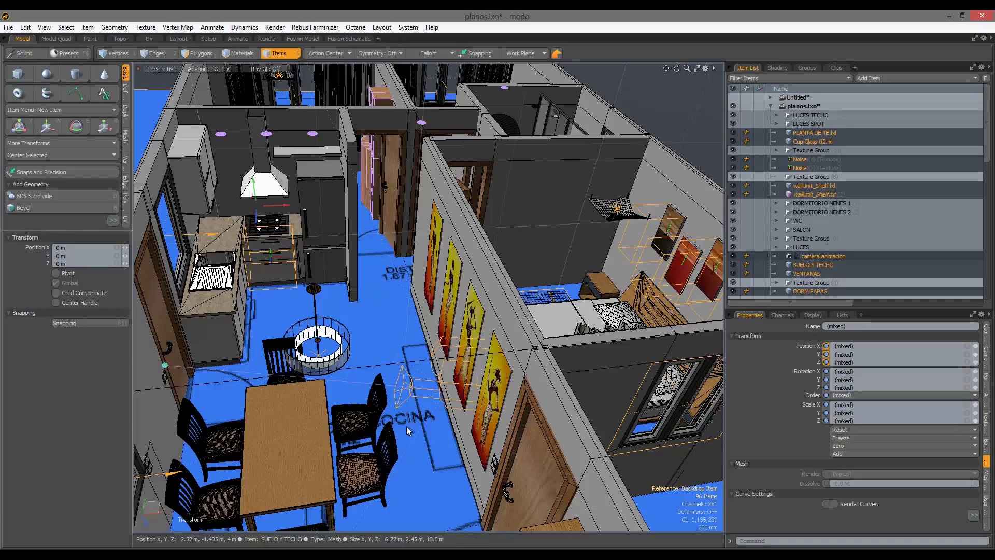
{"action": "left_click_drag", "start_coordinate": [407, 431], "coordinate": [471, 300], "text": "alt"}
{"action": "scroll", "coordinate": [434, 254], "scroll_direction": "up", "scroll_amount": 3}
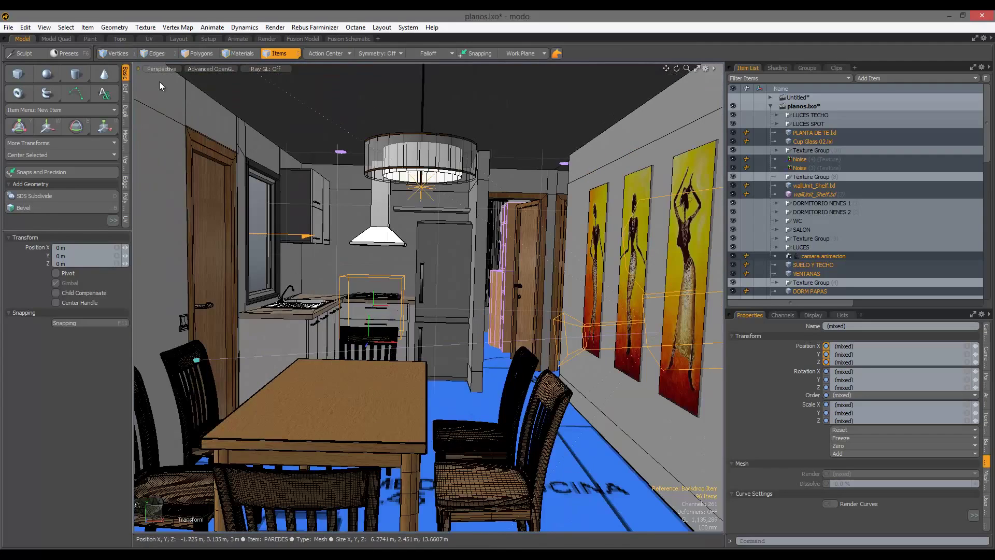
{"action": "left_click", "coordinate": [234, 39]}
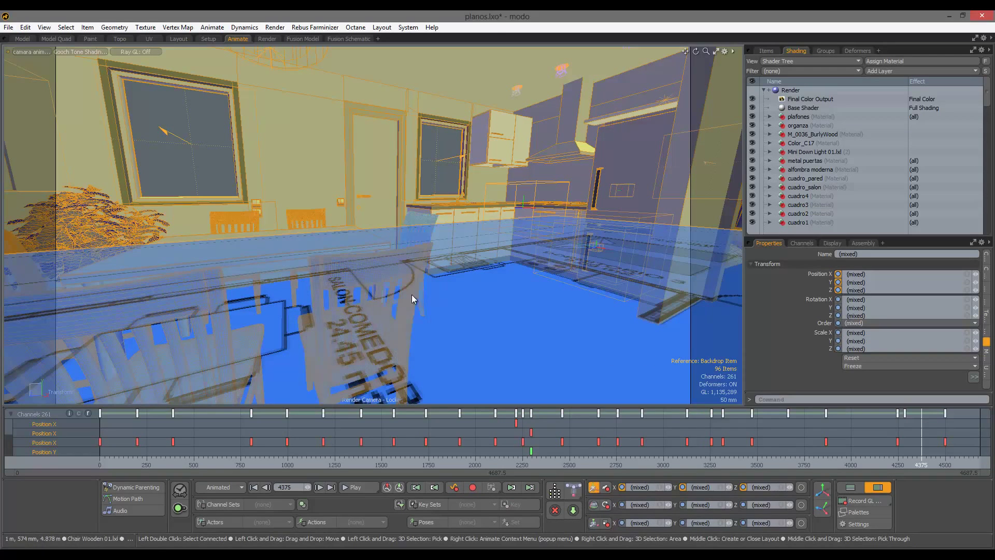
Switch the viewport to Perspective and hide the Backdrop Item in the Items list.
{"action": "key", "text": "ctrl+space"}
{"action": "left_click", "coordinate": [436, 276]}
{"action": "left_click_drag", "start_coordinate": [500, 296], "coordinate": [302, 322], "text": "alt"}
{"action": "left_click", "coordinate": [319, 226]}
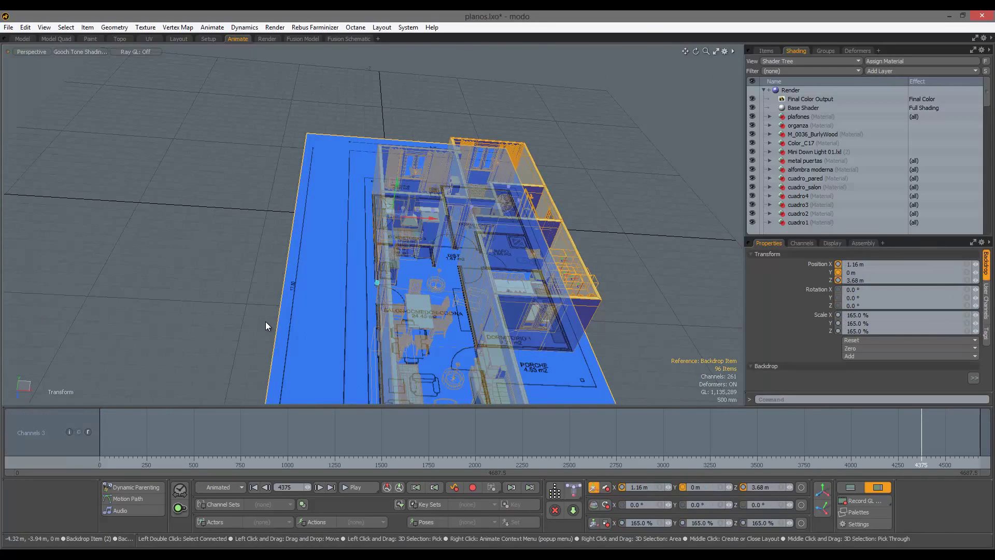
{"action": "left_click", "coordinate": [767, 52]}
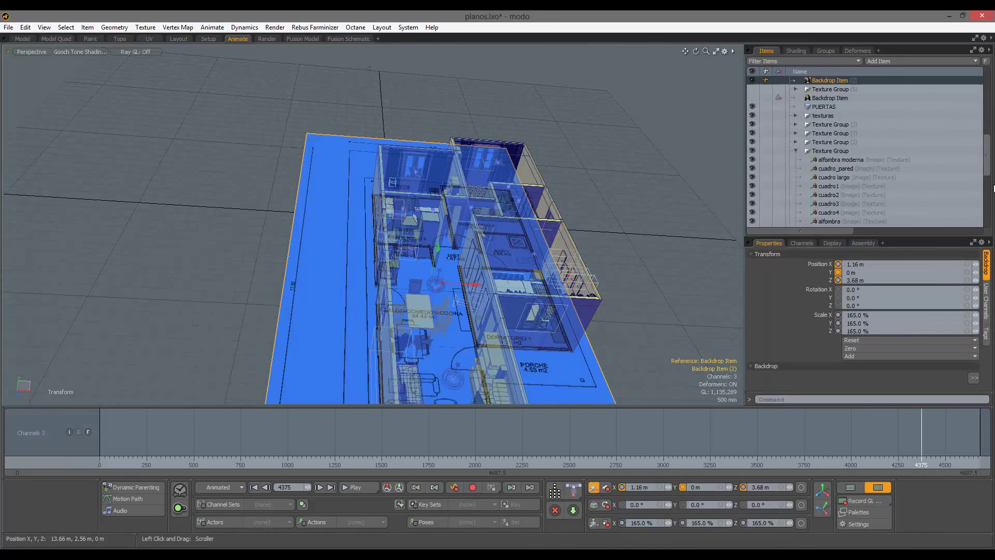
{"action": "scroll", "coordinate": [871, 155], "scroll_direction": "up", "scroll_amount": 3}
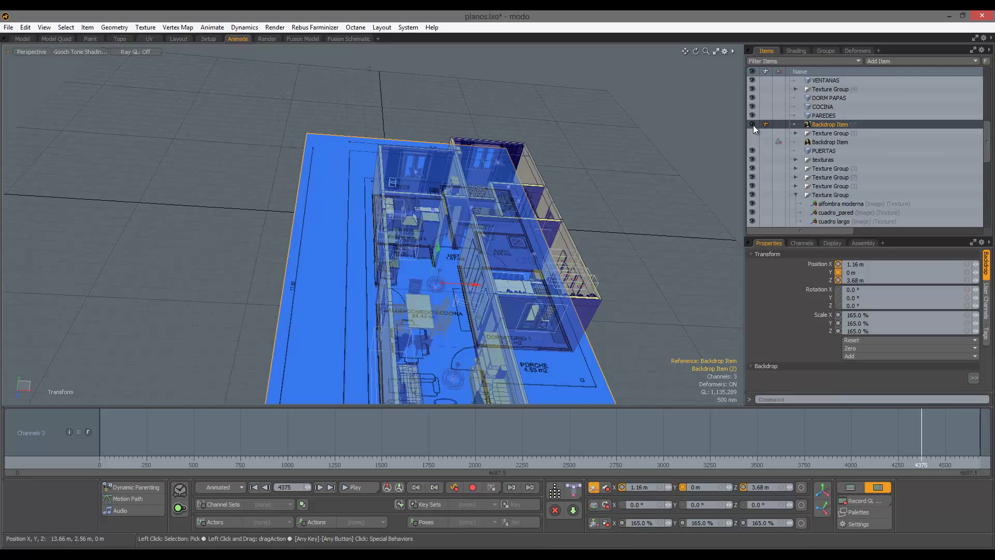
{"action": "left_click", "coordinate": [753, 125]}
Look through the animated camera and scrub the timeline to frame 890.
{"action": "left_click_drag", "start_coordinate": [521, 274], "coordinate": [470, 264], "text": "alt+shift"}
{"action": "key", "text": "ctrl+space"}
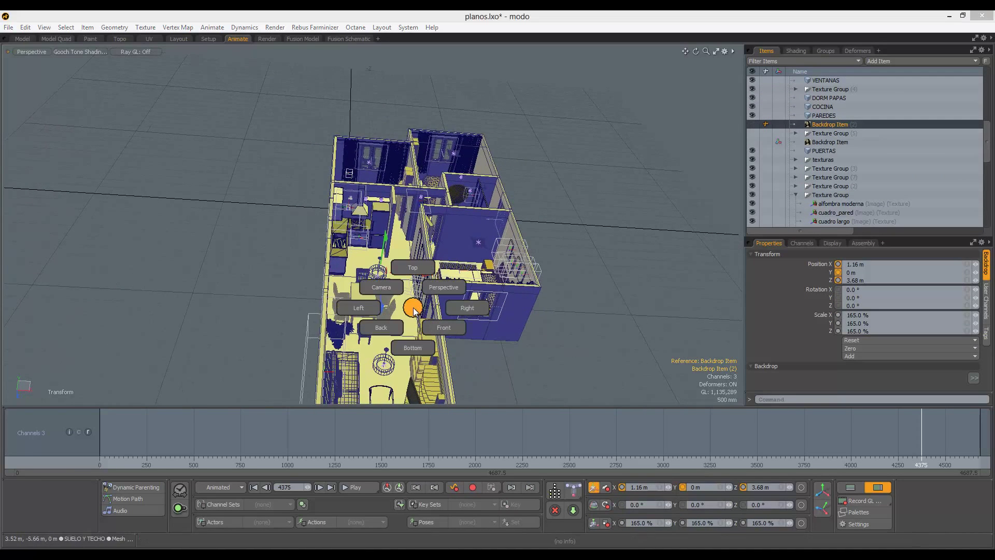
{"action": "left_click", "coordinate": [381, 288]}
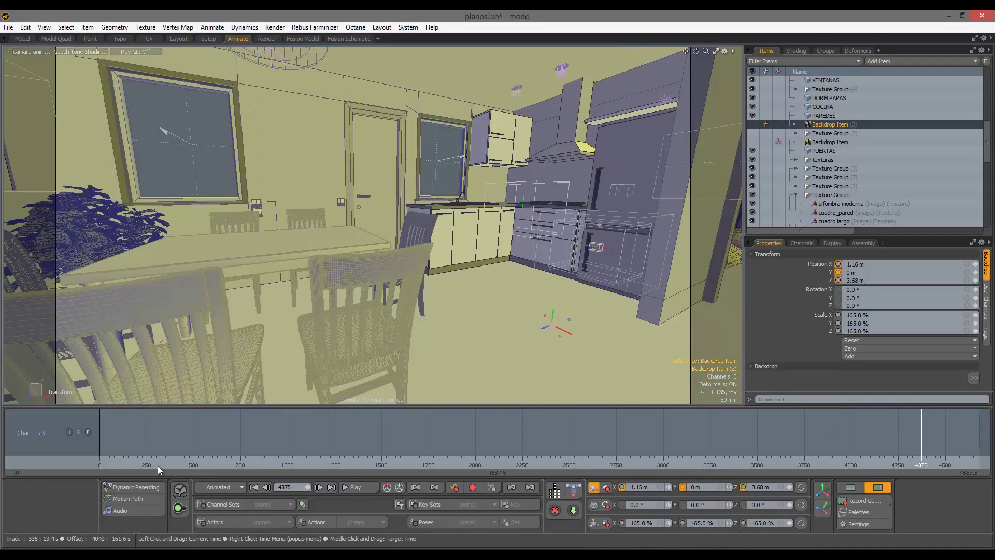
{"action": "left_click_drag", "start_coordinate": [158, 466], "coordinate": [267, 465]}
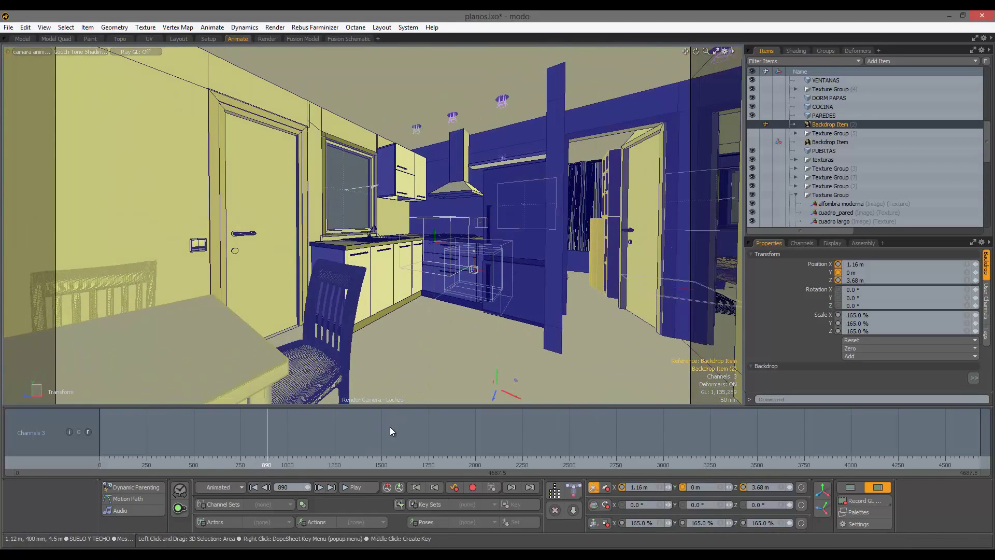
{"action": "left_click", "coordinate": [273, 28]}
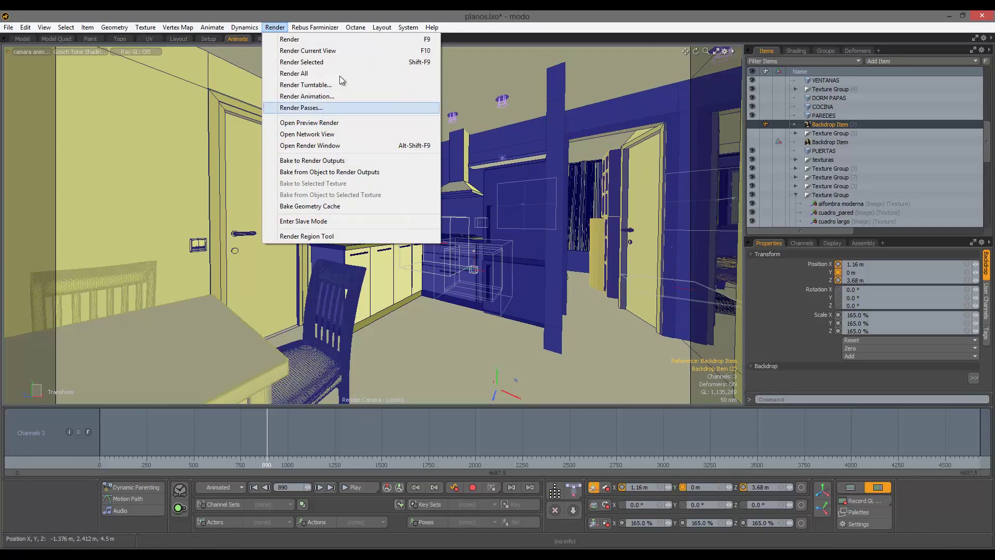
Open a Preview render window, reposition it, and show the Shader Tree alongside.
{"action": "left_click", "coordinate": [339, 122]}
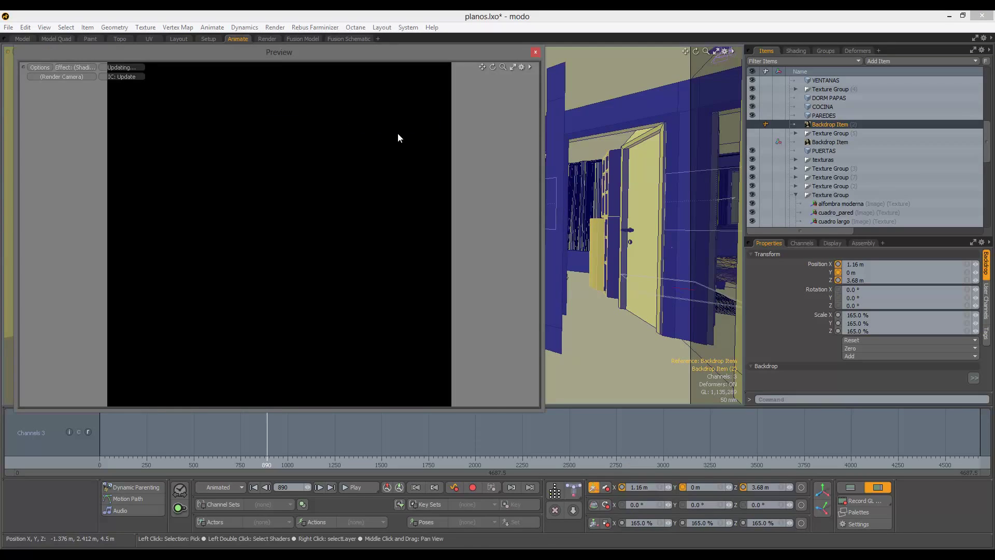
{"action": "left_click", "coordinate": [64, 53]}
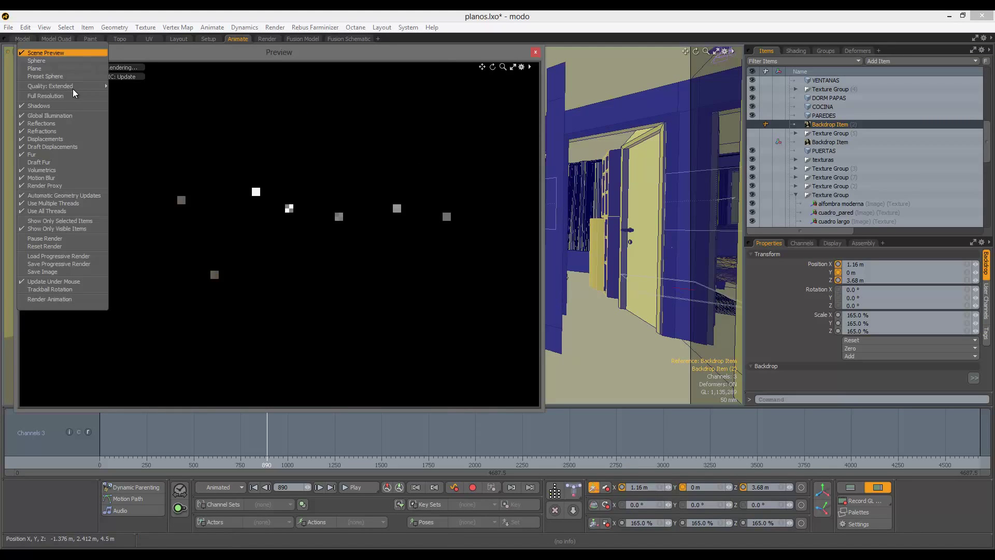
{"action": "left_click", "coordinate": [121, 54]}
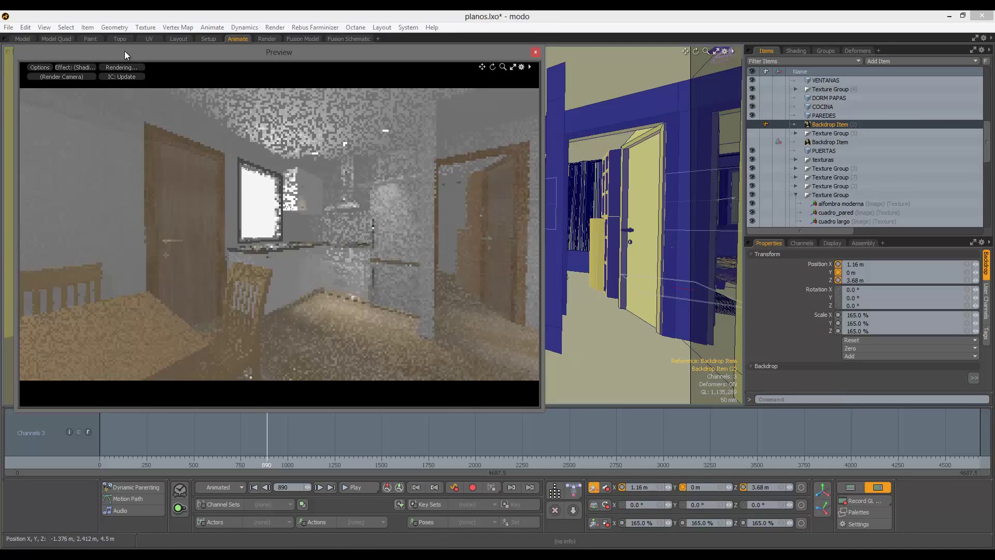
{"action": "left_click_drag", "start_coordinate": [133, 52], "coordinate": [152, 32]}
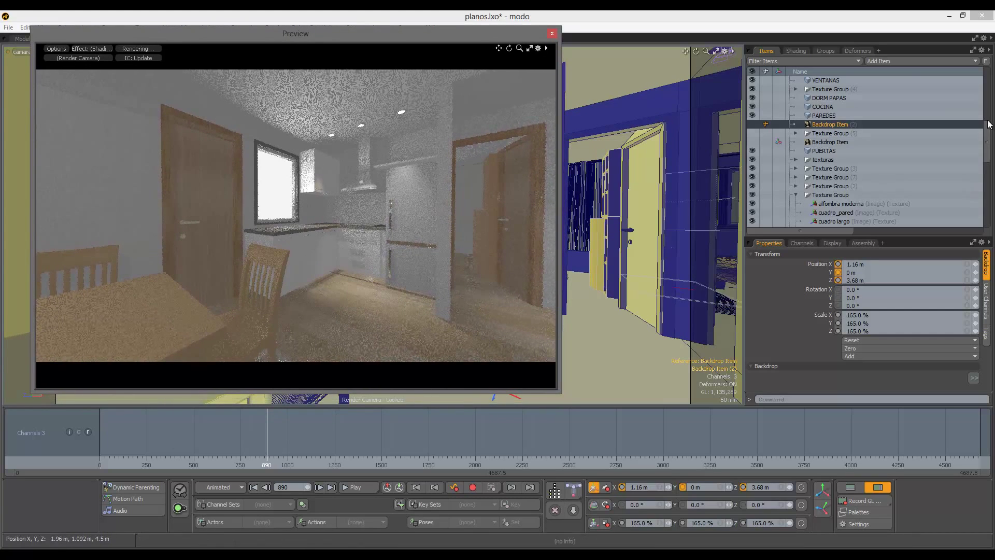
{"action": "left_click", "coordinate": [798, 52]}
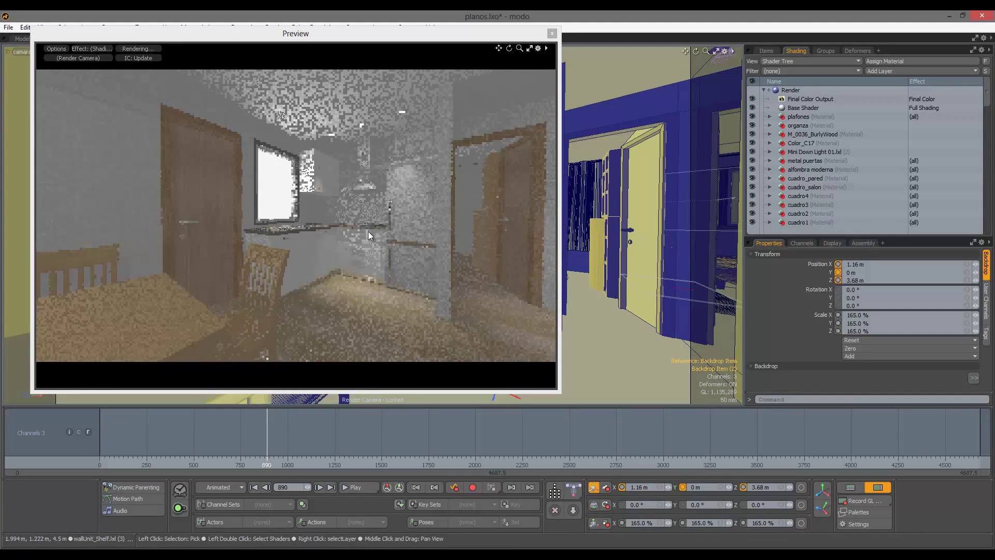
{"action": "scroll", "coordinate": [840, 155], "scroll_direction": "down", "scroll_amount": 10}
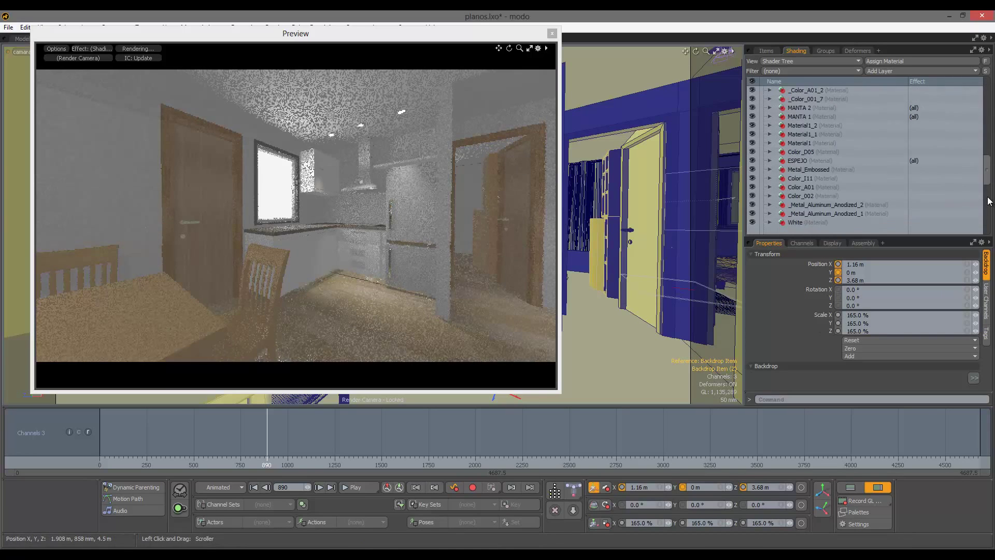
Expand Environments > Environment, then select the Render item to show its Global Illumination settings.
{"action": "left_click", "coordinate": [764, 214]}
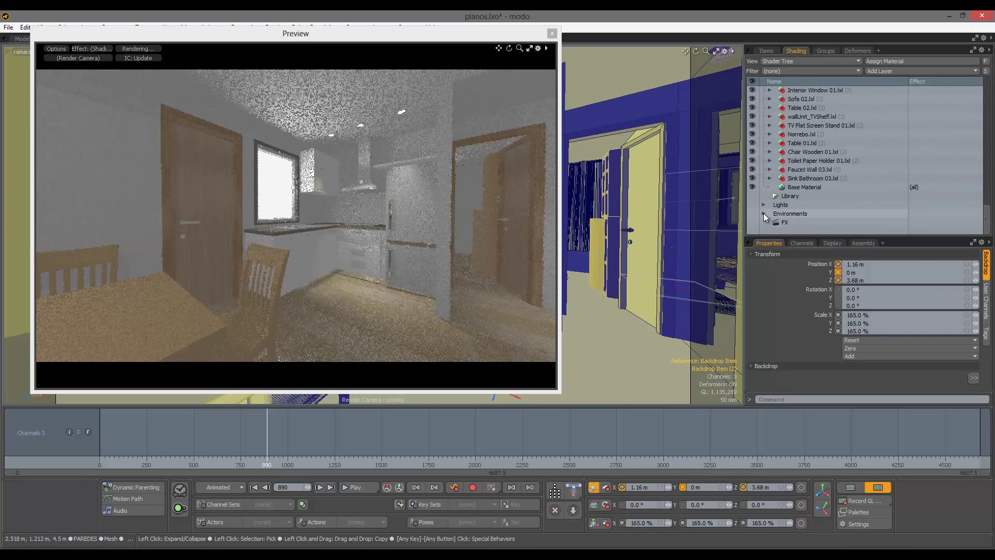
{"action": "left_click", "coordinate": [770, 222]}
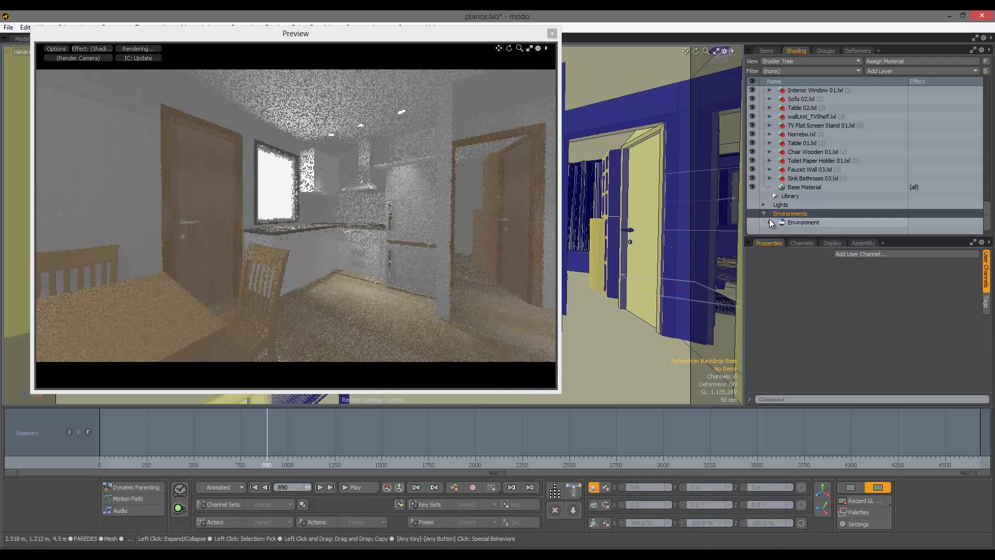
{"action": "left_click", "coordinate": [794, 222]}
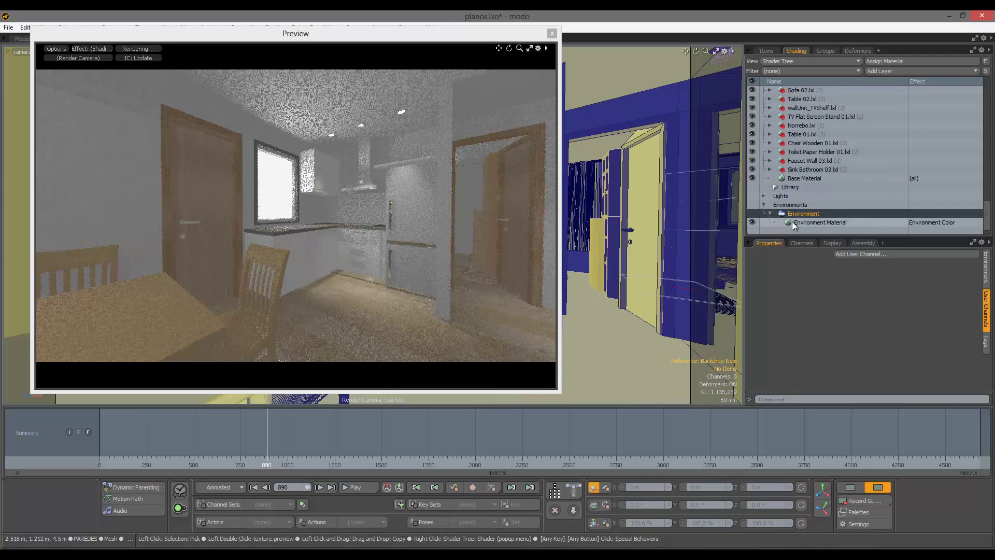
{"action": "left_click_drag", "start_coordinate": [988, 213], "coordinate": [983, 86]}
{"action": "left_click", "coordinate": [790, 90]}
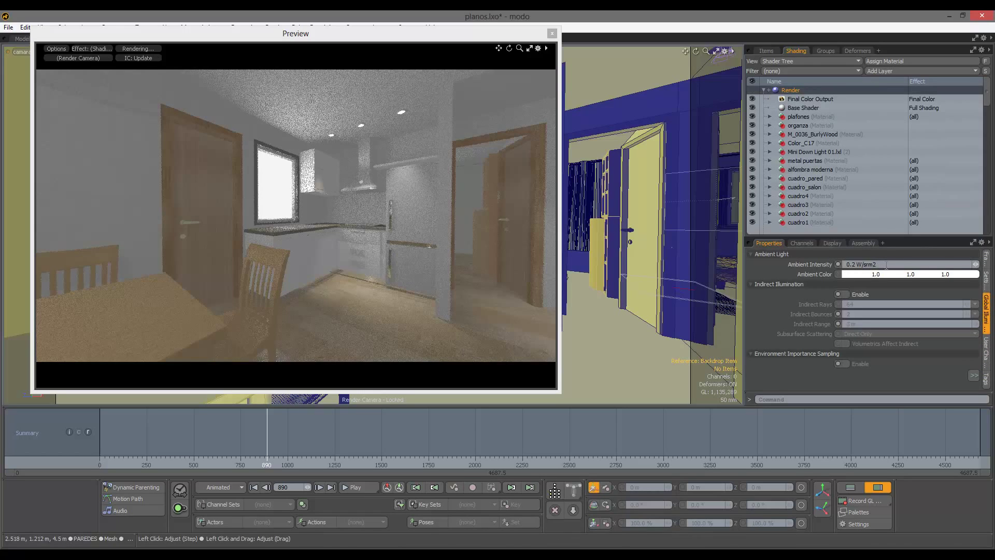
Set Ambient Intensity to 0 W/srm2 in the Render settings.
{"action": "left_click", "coordinate": [887, 264]}
{"action": "type", "text": "0"}
{"action": "key", "text": "Return"}
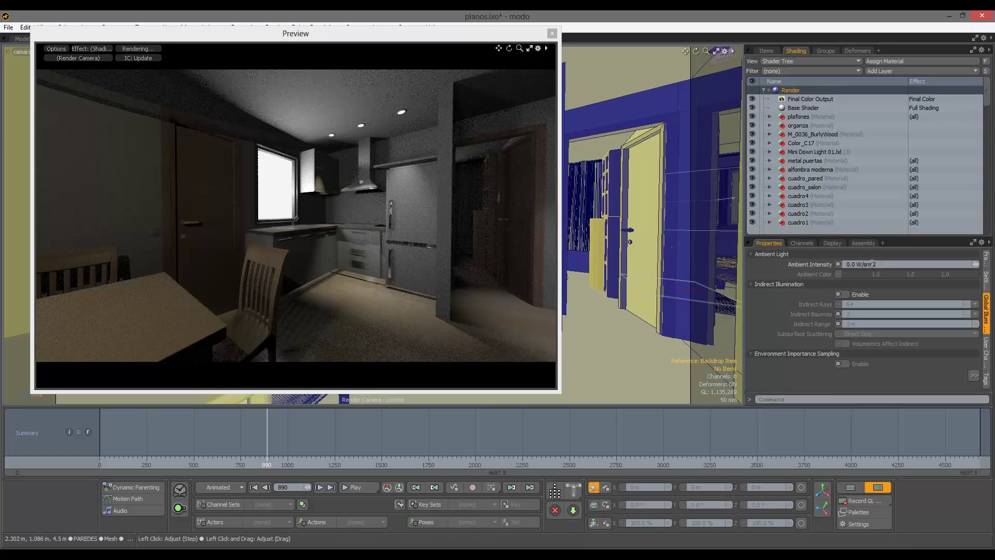
{"action": "left_click", "coordinate": [872, 263]}
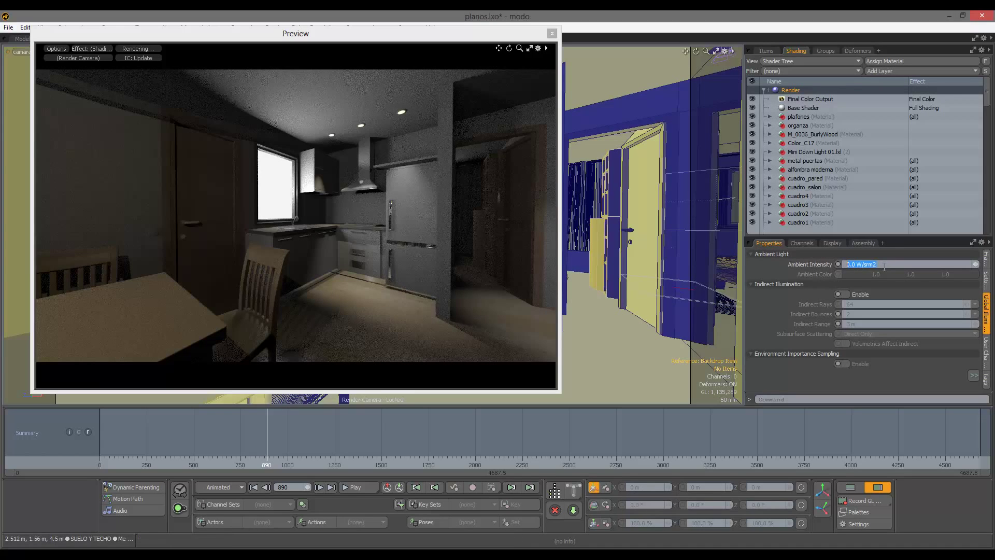
Try ambient intensities of 1.0 and 0.864, then settle Ambient Intensity at 0.4 W/srm2.
{"action": "type", "text": "1"}
{"action": "key", "text": "Return"}
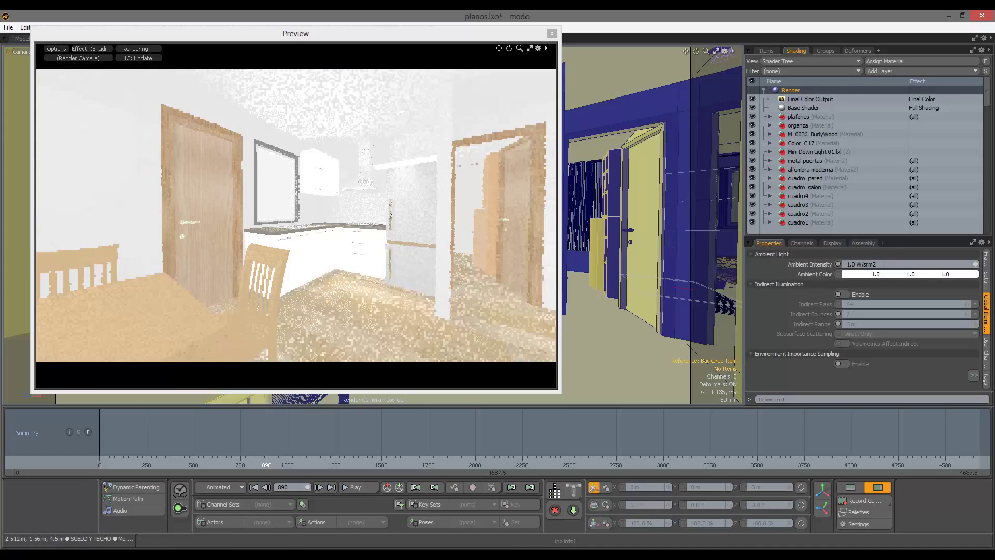
{"action": "left_click_drag", "start_coordinate": [980, 265], "coordinate": [969, 266]}
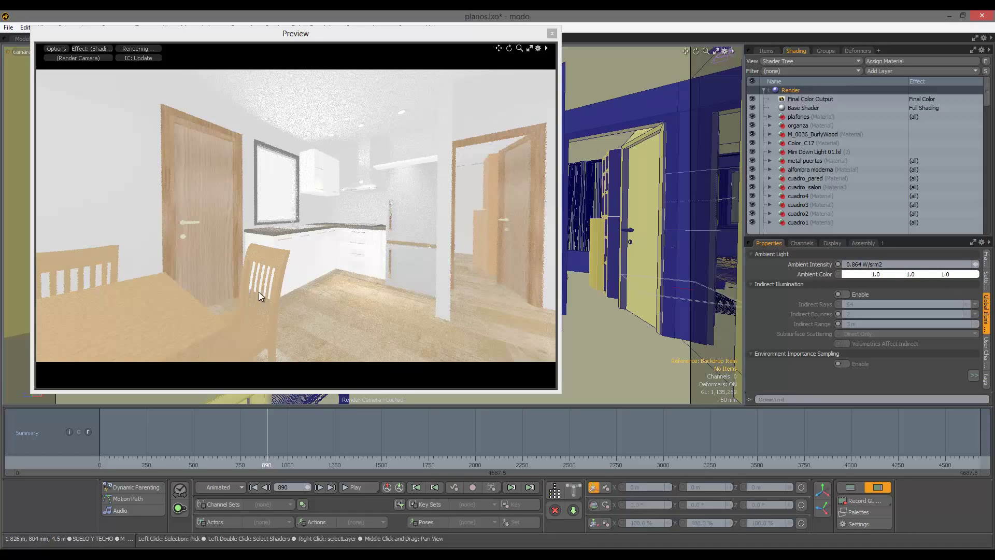
{"action": "left_click", "coordinate": [897, 270]}
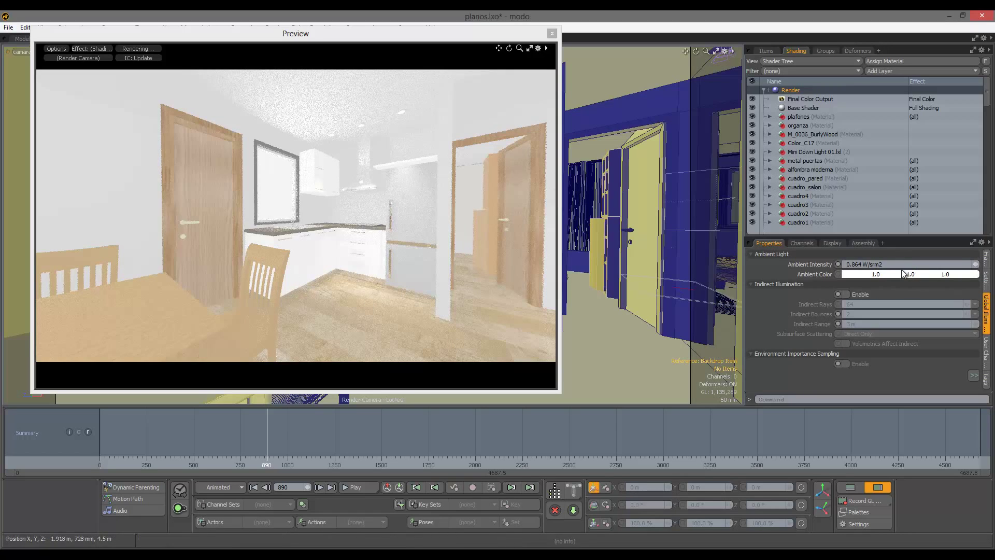
{"action": "type", "text": "1"}
{"action": "key", "text": "Return"}
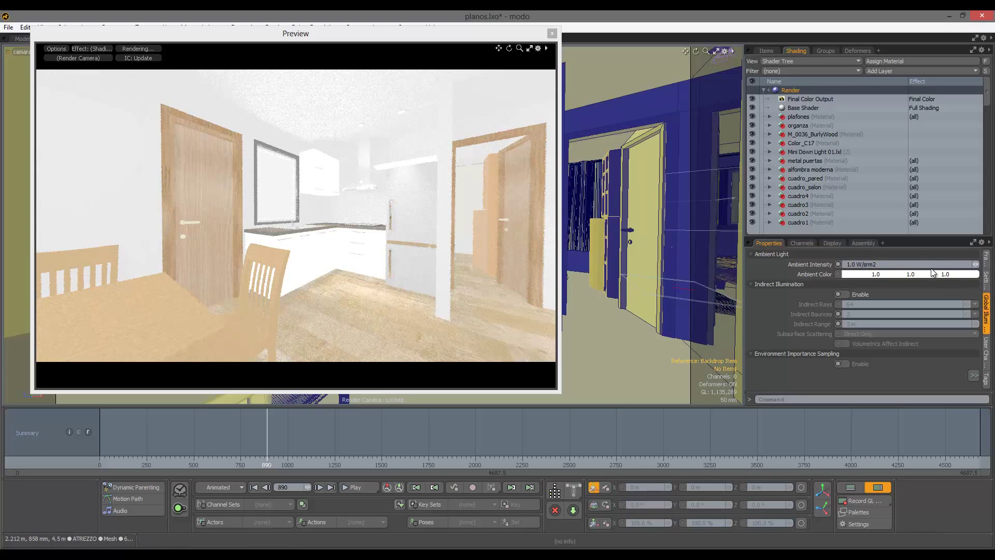
{"action": "left_click_drag", "start_coordinate": [976, 262], "coordinate": [975, 265]}
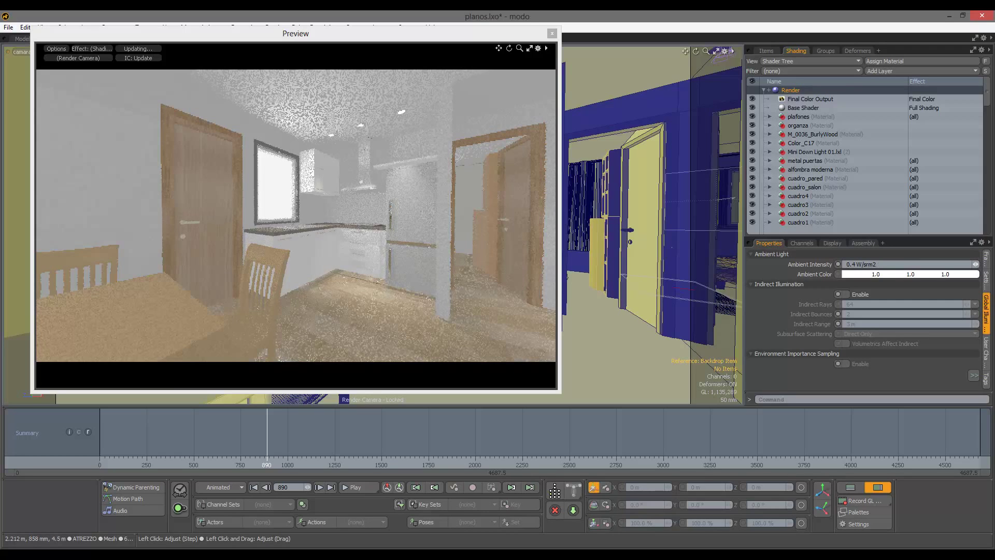
{"action": "left_click_drag", "start_coordinate": [975, 265], "coordinate": [975, 265]}
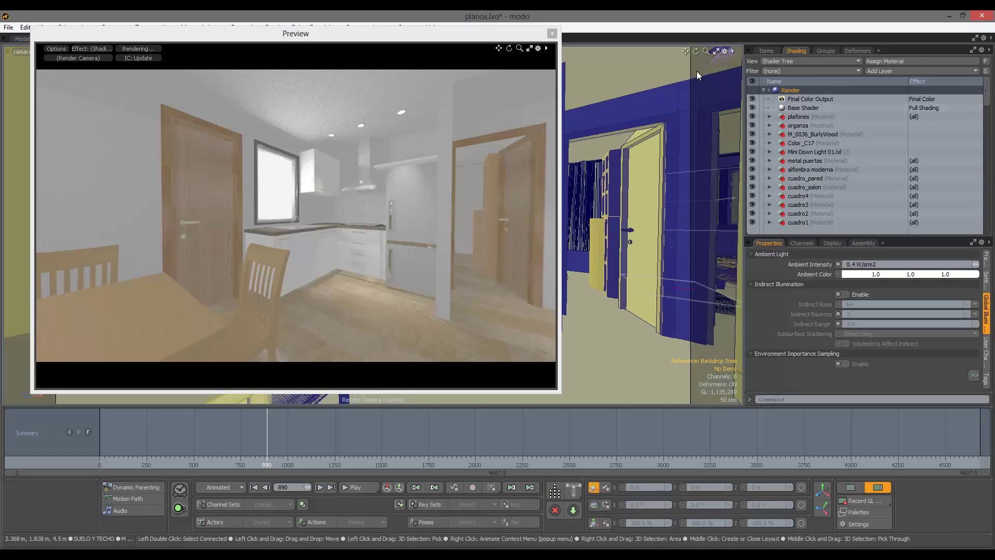
Add an Occlusion layer from the Shader Tree's Add Layer > Recent menu.
{"action": "left_click", "coordinate": [880, 70]}
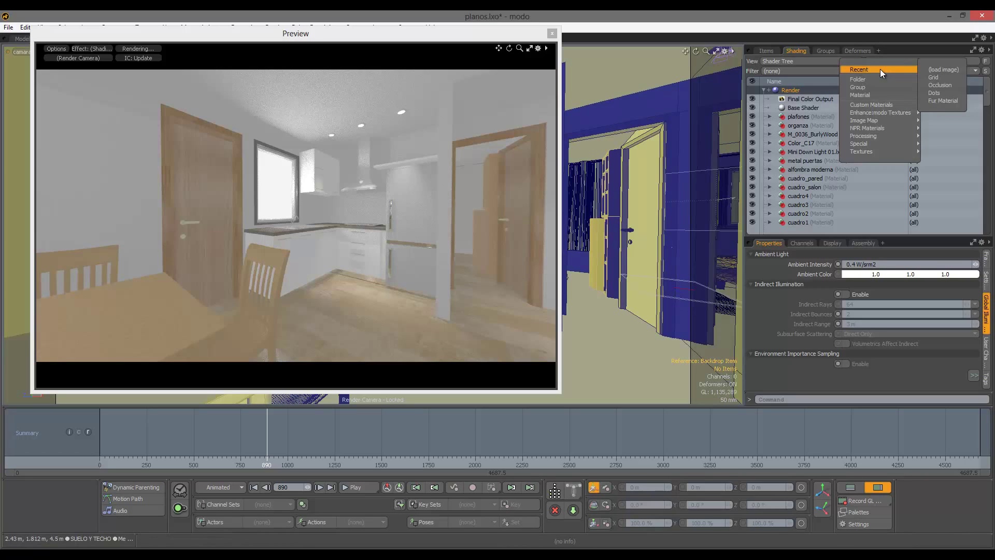
{"action": "left_click", "coordinate": [938, 84]}
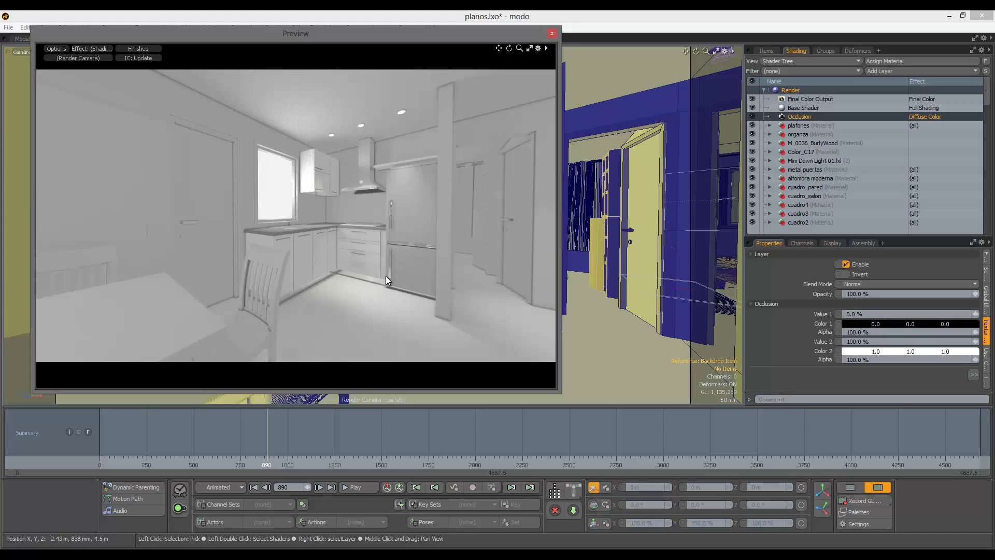
Set the Occlusion layer's Blend Mode to Multiply and enlarge the properties panel to show more Occlusion settings.
{"action": "left_click", "coordinate": [869, 285]}
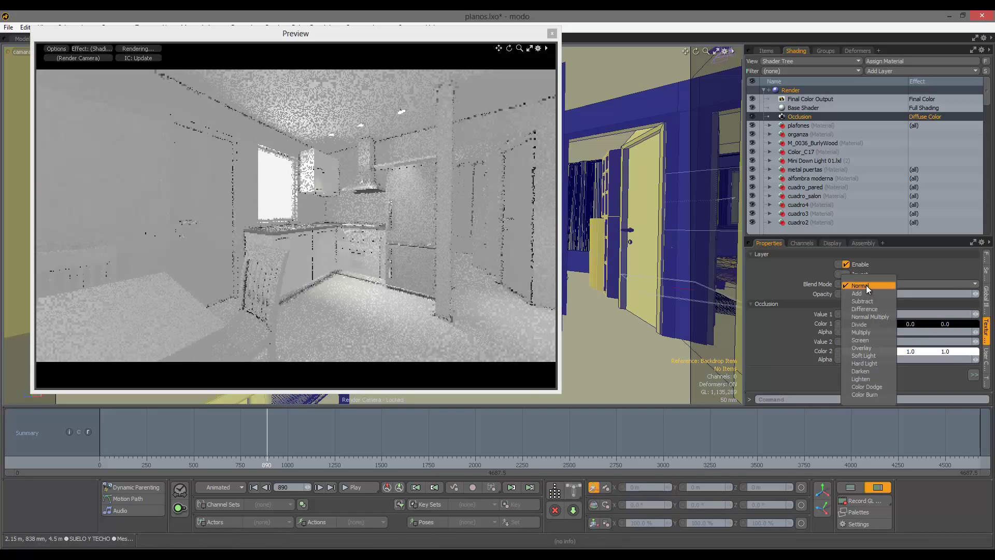
{"action": "left_click", "coordinate": [869, 333]}
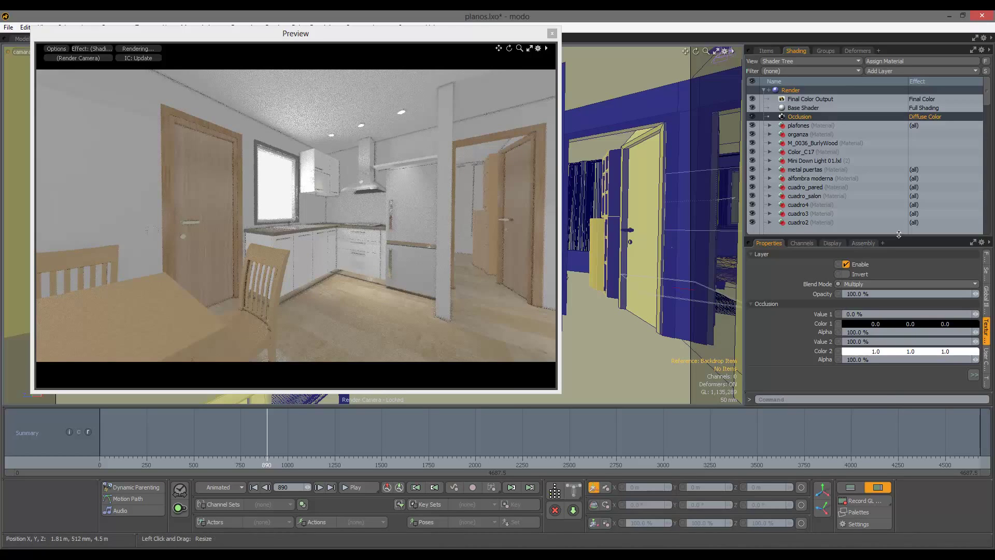
{"action": "left_click_drag", "start_coordinate": [899, 235], "coordinate": [899, 170]}
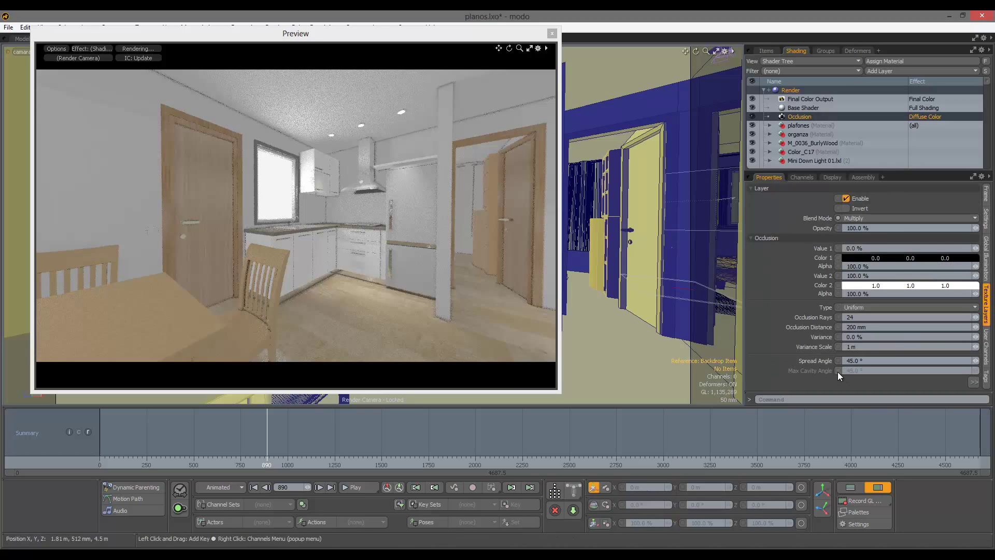
Raise the Occlusion Distance from 200 mm to 500 mm, then to 1000 mm (1 m).
{"action": "left_click", "coordinate": [878, 327]}
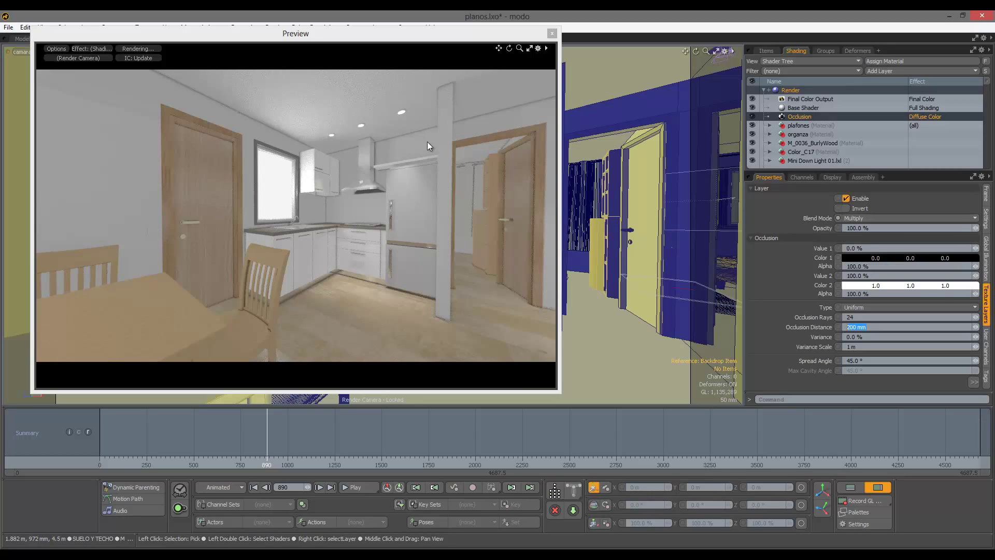
{"action": "left_click", "coordinate": [851, 327]}
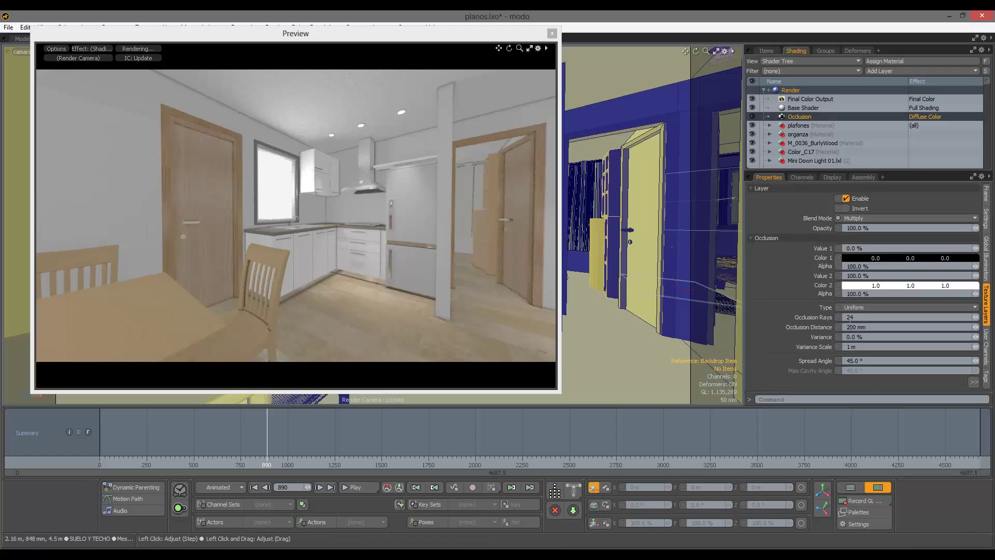
{"action": "left_click", "coordinate": [871, 326]}
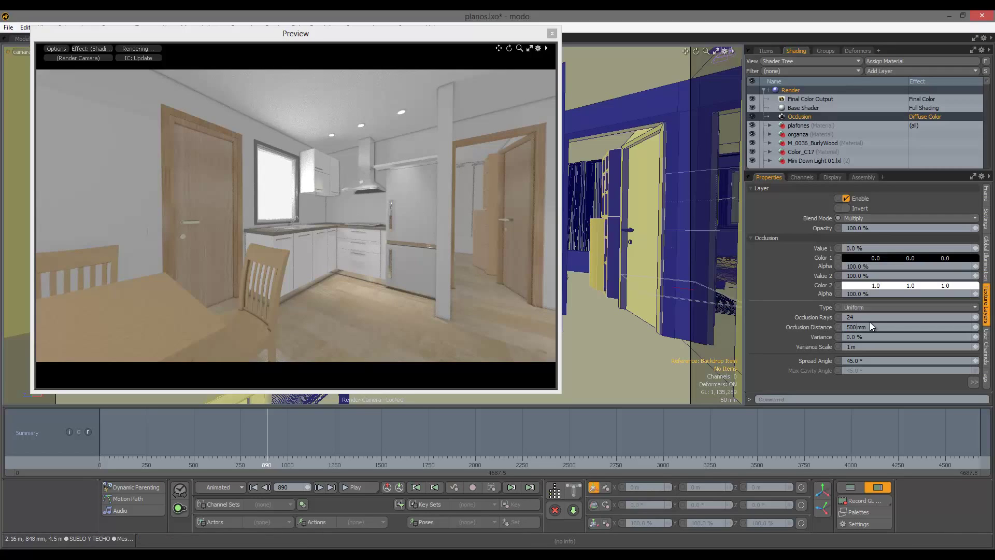
{"action": "key", "text": "Return"}
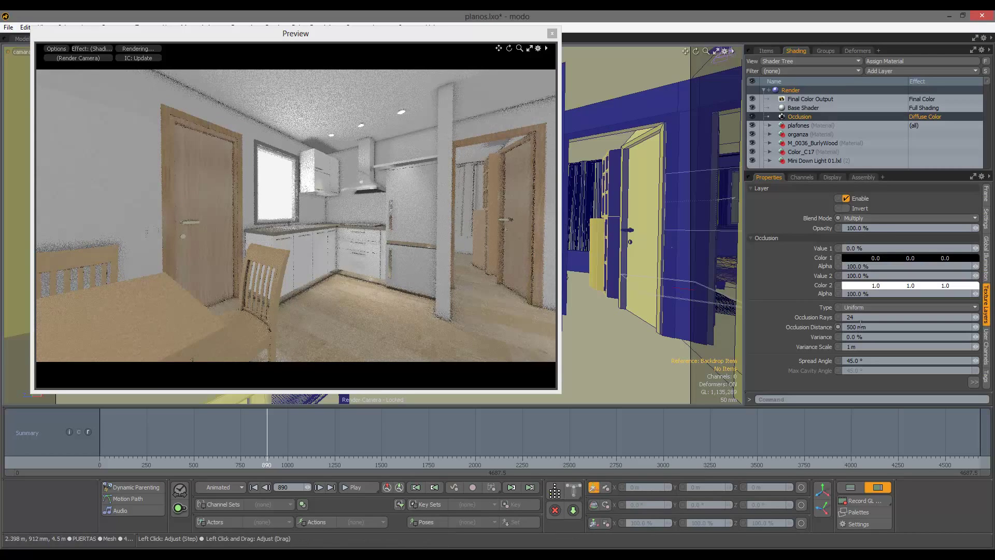
{"action": "left_click_drag", "start_coordinate": [857, 326], "coordinate": [788, 321]}
{"action": "type", "text": "1000"}
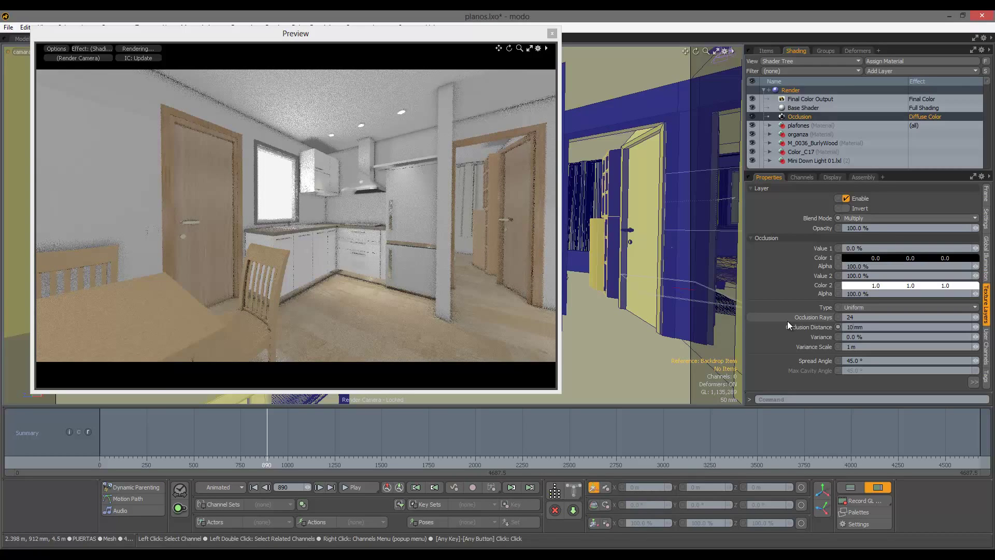
{"action": "key", "text": "Return"}
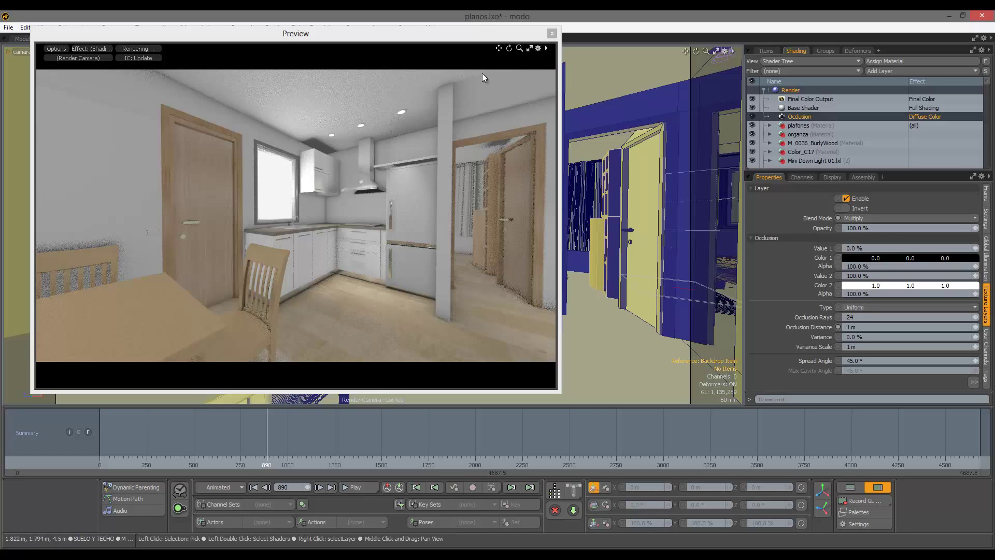
Close the preview and check the Render item's 1024 × 576 frame width and height, then open the Render menu.
{"action": "left_click", "coordinate": [553, 34]}
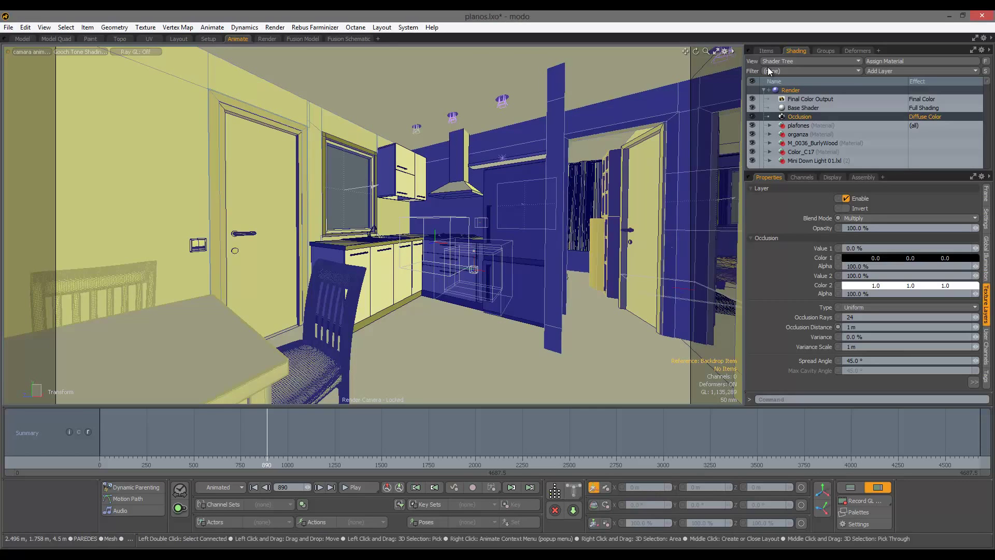
{"action": "left_click", "coordinate": [792, 91]}
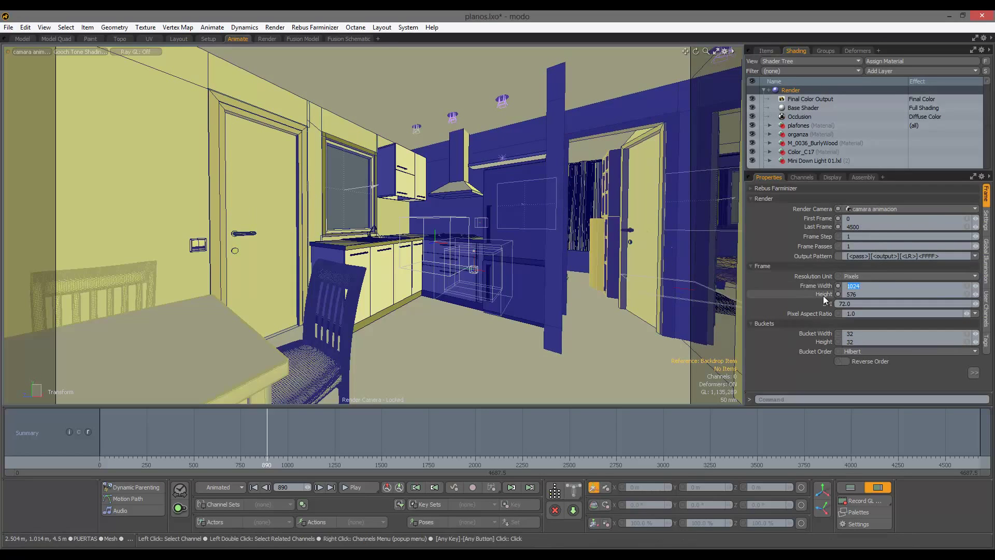
{"action": "left_click", "coordinate": [860, 286]}
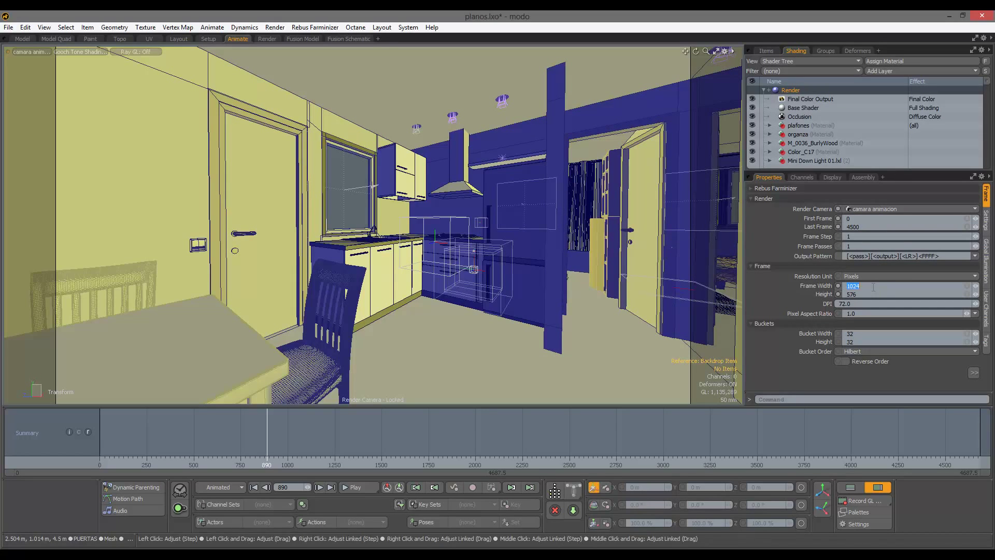
{"action": "left_click", "coordinate": [862, 294]}
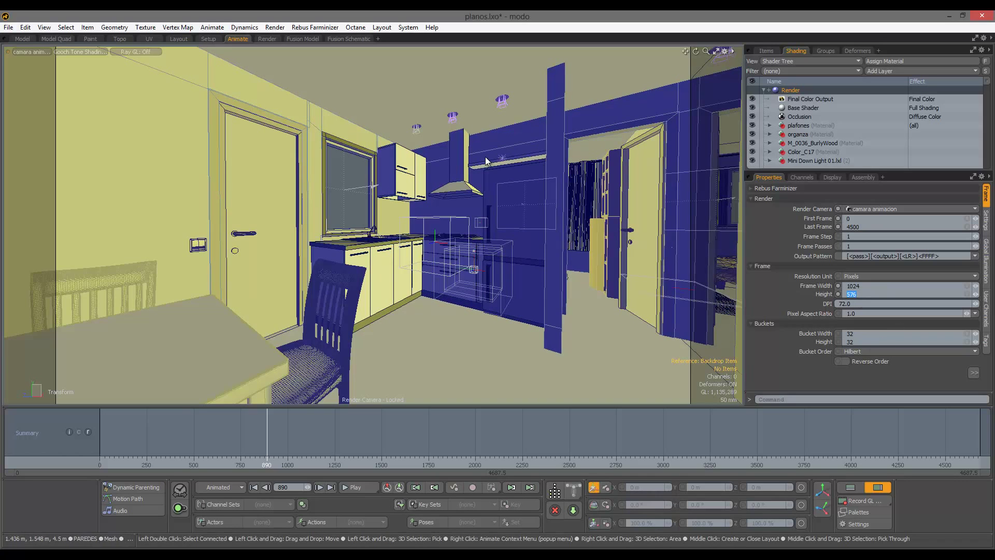
{"action": "left_click", "coordinate": [274, 27]}
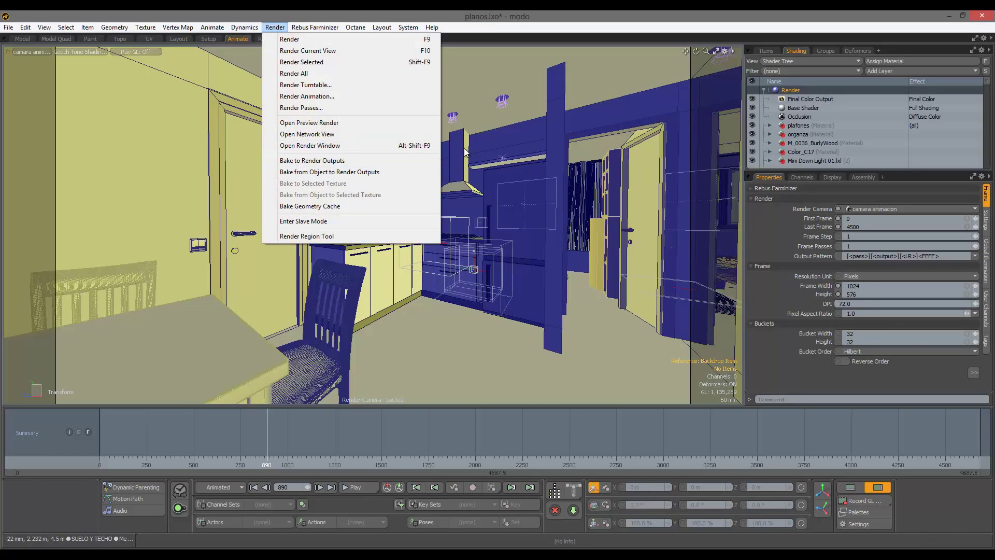
Render the current kitchen frame and view its statistics showing 1m 50.4s elapsed.
{"action": "left_click", "coordinate": [429, 41]}
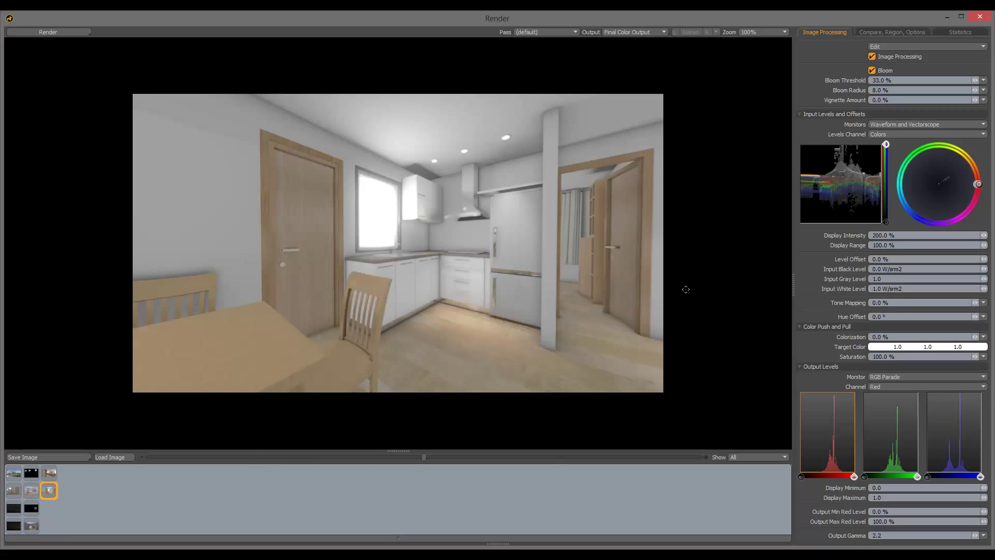
{"action": "left_click", "coordinate": [952, 33]}
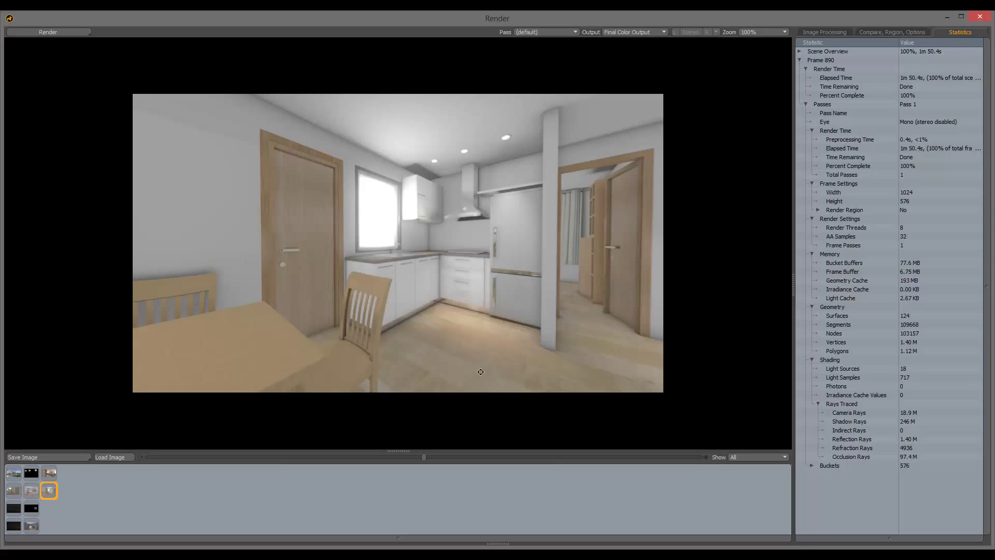
In Windows Calculator, compute 40 × 4500 / 60 / 60 to get 50 hours of render time.
{"action": "key", "text": "XF86Calculator"}
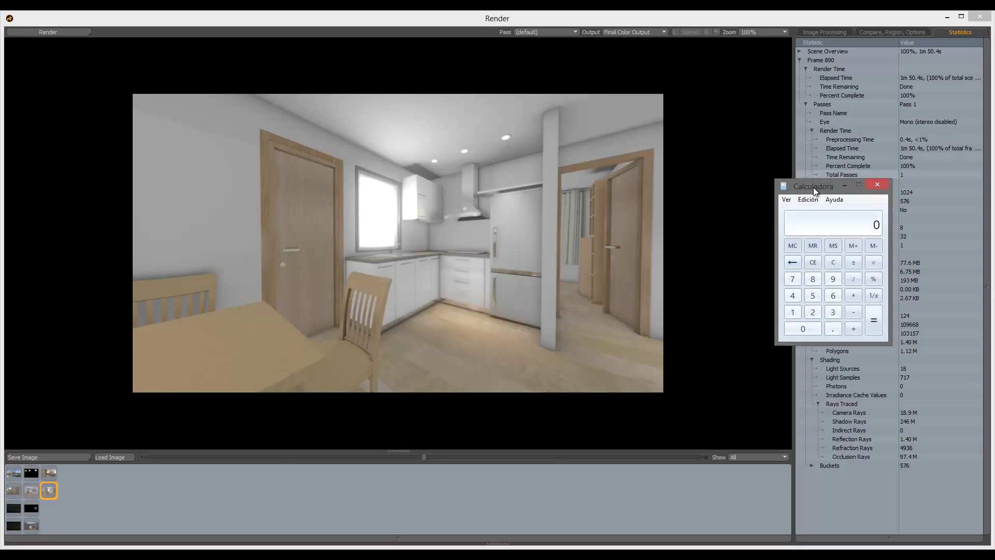
{"action": "left_click_drag", "start_coordinate": [813, 188], "coordinate": [457, 208]}
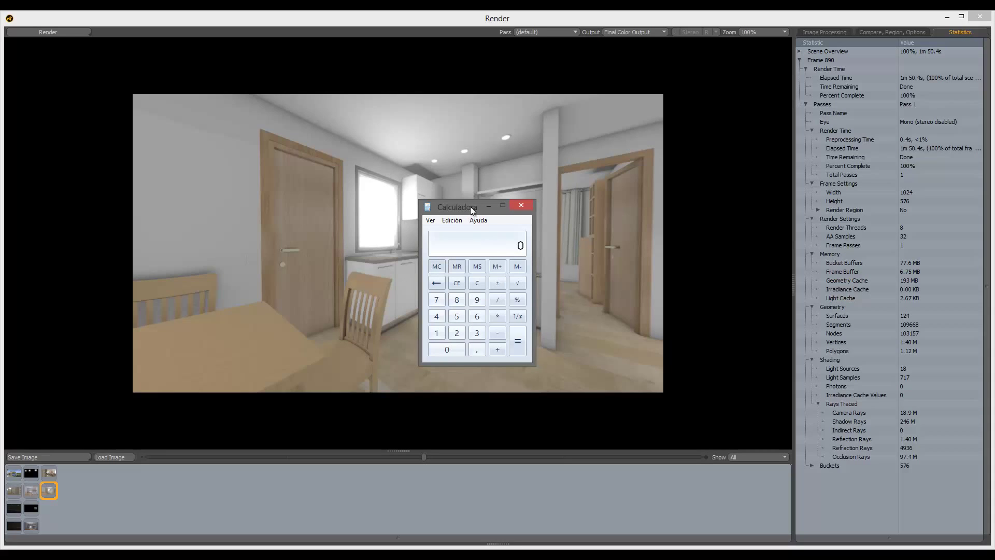
{"action": "left_click_drag", "start_coordinate": [470, 208], "coordinate": [511, 198]}
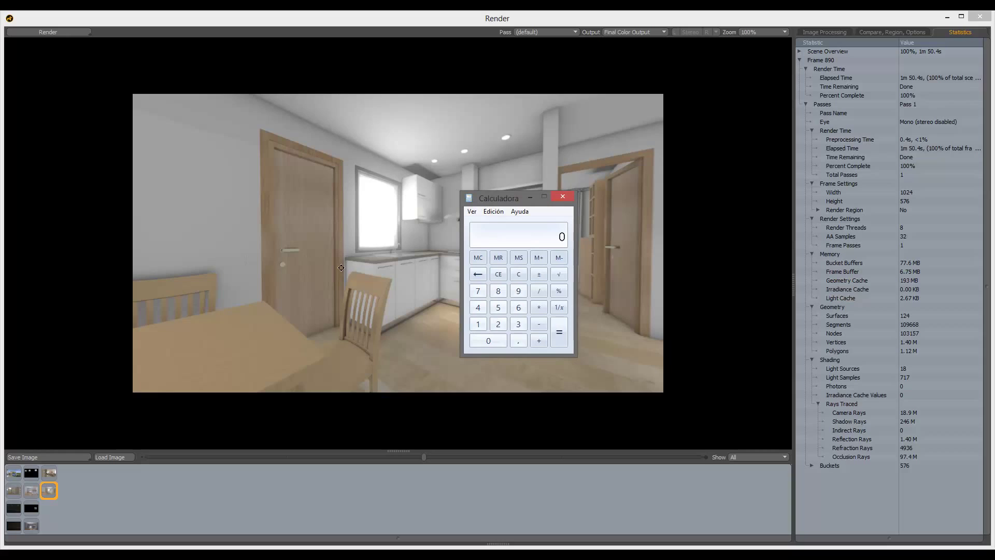
{"action": "type", "text": "40"}
{"action": "key", "text": "asterisk"}
{"action": "type", "text": "4500"}
{"action": "key", "text": "Return"}
{"action": "type", "text": "/60"}
{"action": "key", "text": "Return"}
{"action": "type", "text": "/60"}
{"action": "key", "text": "Return"}
Close the calculator and modo's Render window, then switch to the Chrome browser.
{"action": "left_click_drag", "start_coordinate": [509, 199], "coordinate": [417, 153]}
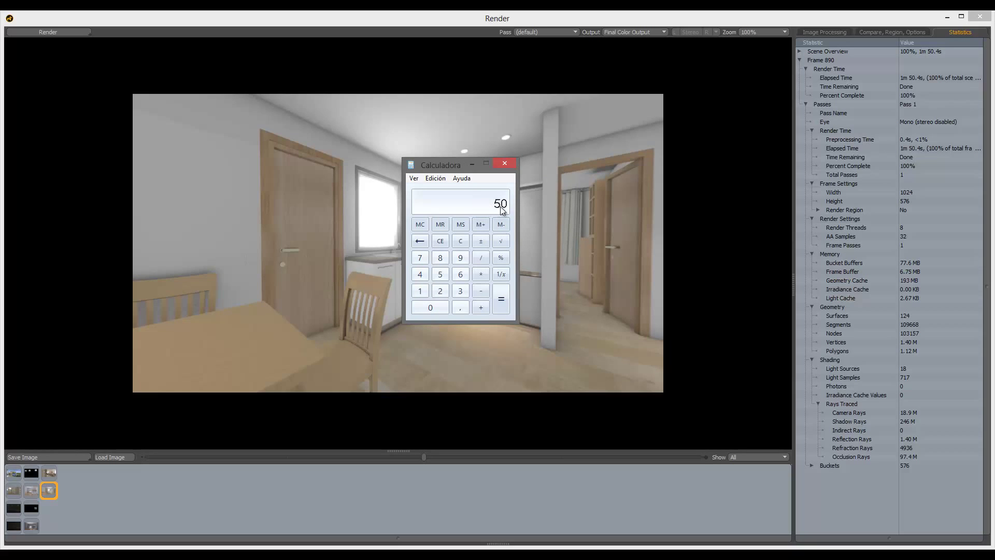
{"action": "left_click", "coordinate": [504, 164]}
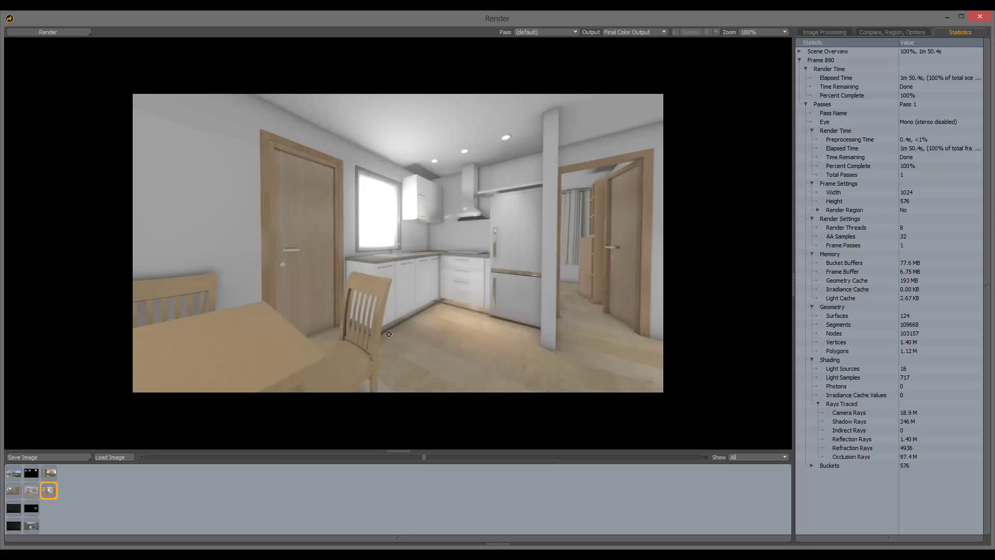
{"action": "left_click", "coordinate": [980, 18]}
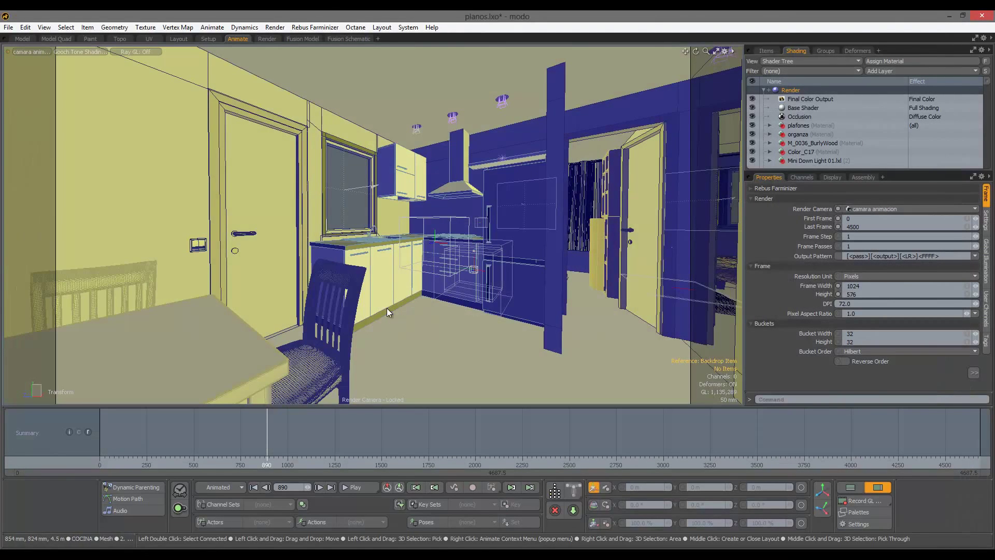
{"action": "left_click", "coordinate": [233, 557]}
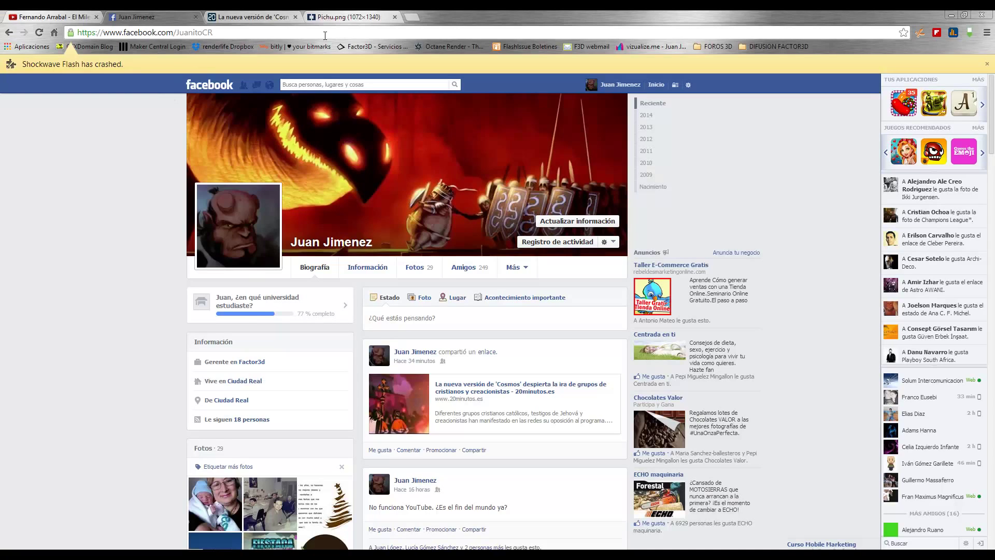
Go to the RebusFarm website in a new browser tab.
{"action": "left_click", "coordinate": [413, 17]}
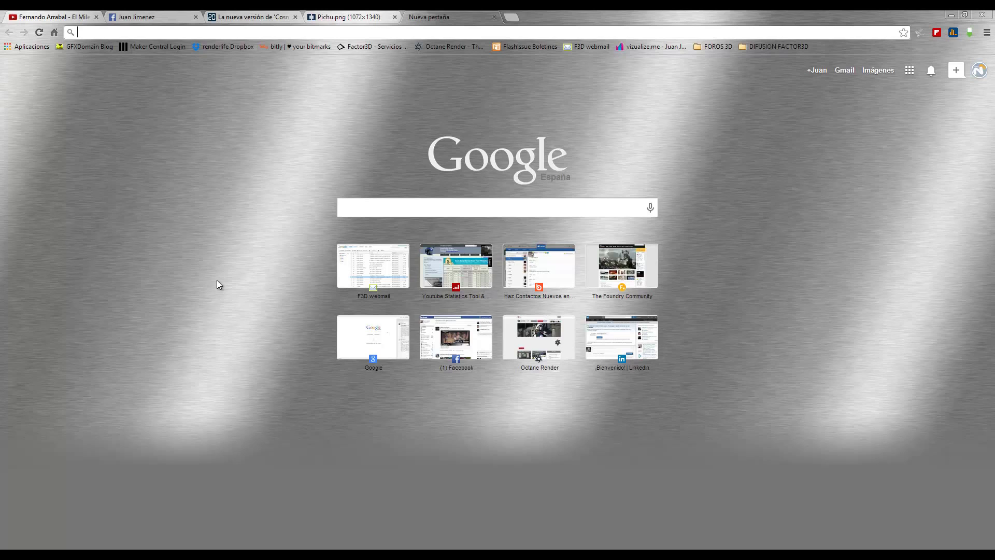
{"action": "type", "text": "REBUSFARm.net"}
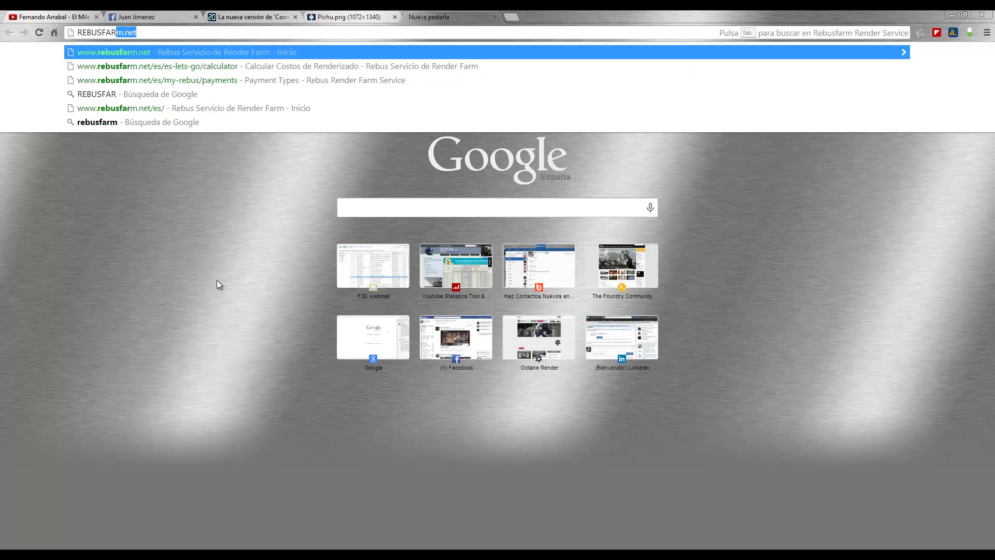
{"action": "key", "text": "Return"}
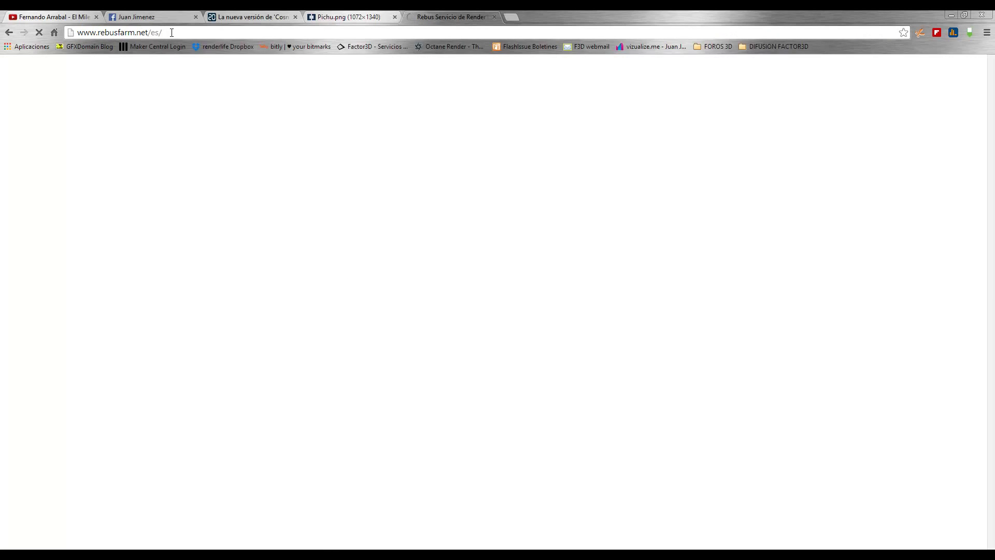
{"action": "left_click", "coordinate": [126, 35]}
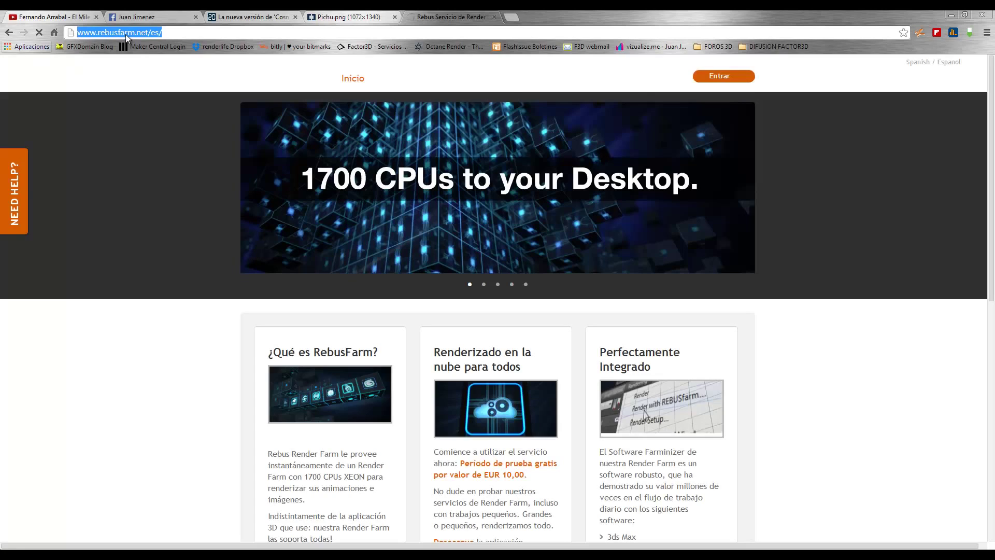
{"action": "left_click", "coordinate": [160, 338]}
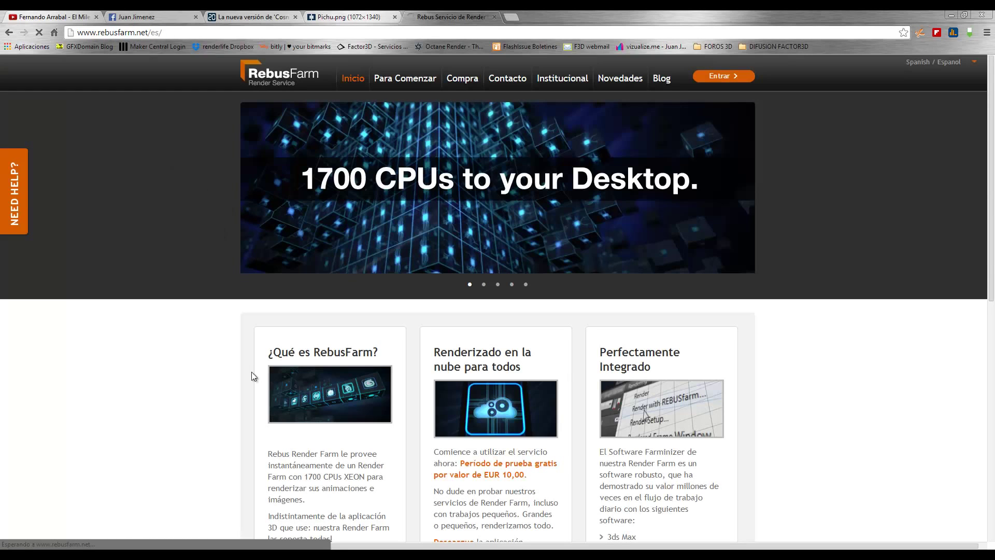
Browse the RebusFarm homepage's supported-software list, then open Calcular Costos from the Para Comenzar menu.
{"action": "scroll", "coordinate": [178, 359], "scroll_direction": "down", "scroll_amount": 4}
{"action": "scroll", "coordinate": [178, 359], "scroll_direction": "up", "scroll_amount": 4}
{"action": "scroll", "coordinate": [178, 363], "scroll_direction": "down", "scroll_amount": 5}
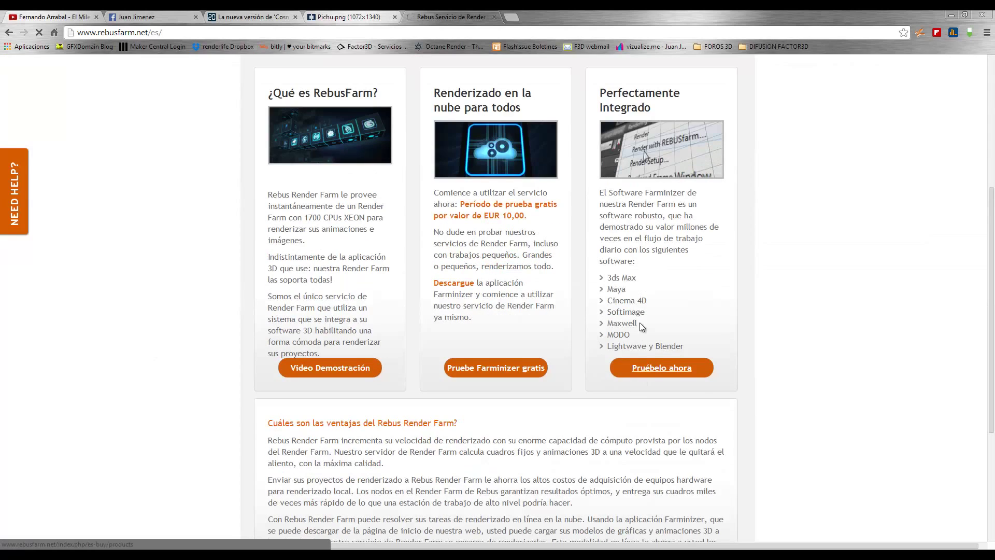
{"action": "left_click_drag", "start_coordinate": [602, 279], "coordinate": [685, 346]}
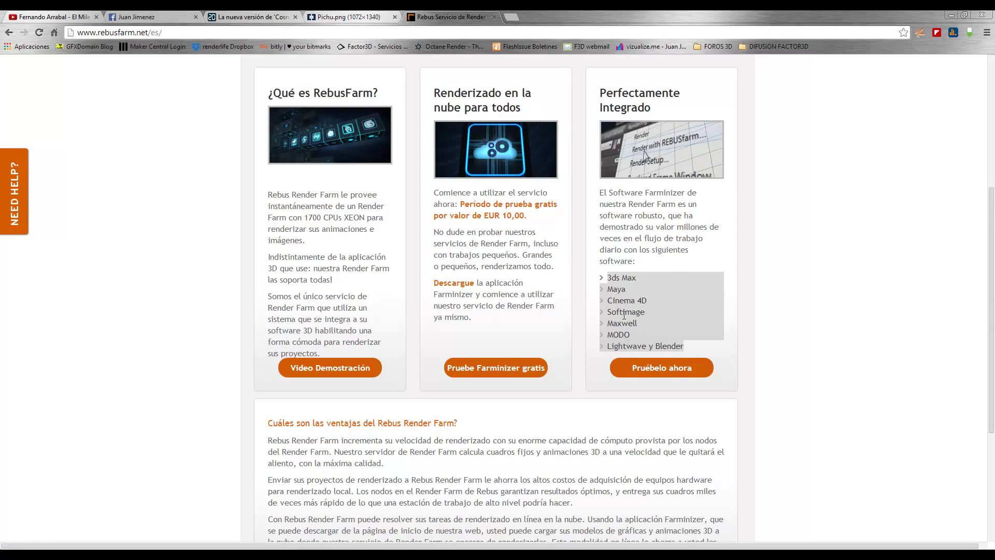
{"action": "left_click", "coordinate": [602, 346]}
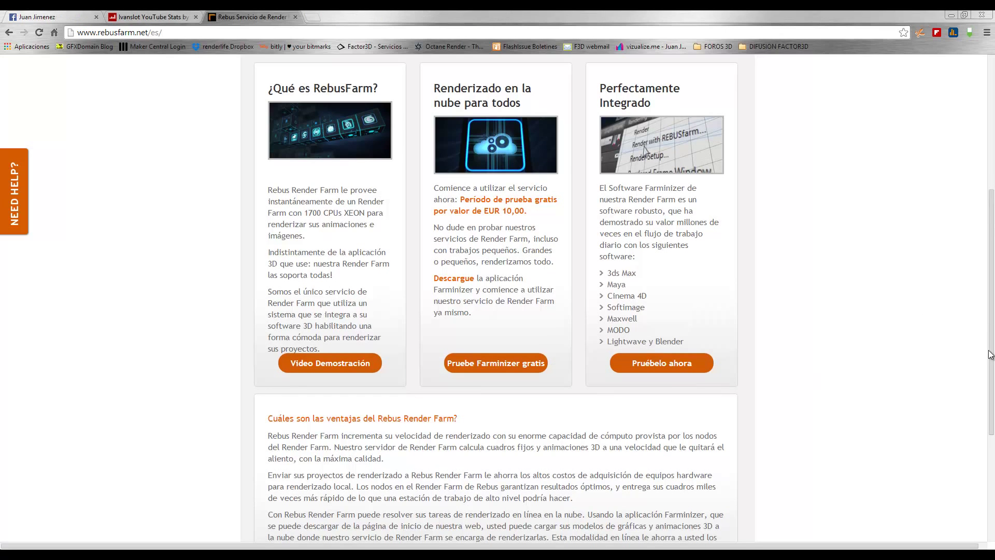
{"action": "left_click_drag", "start_coordinate": [992, 330], "coordinate": [994, 194]}
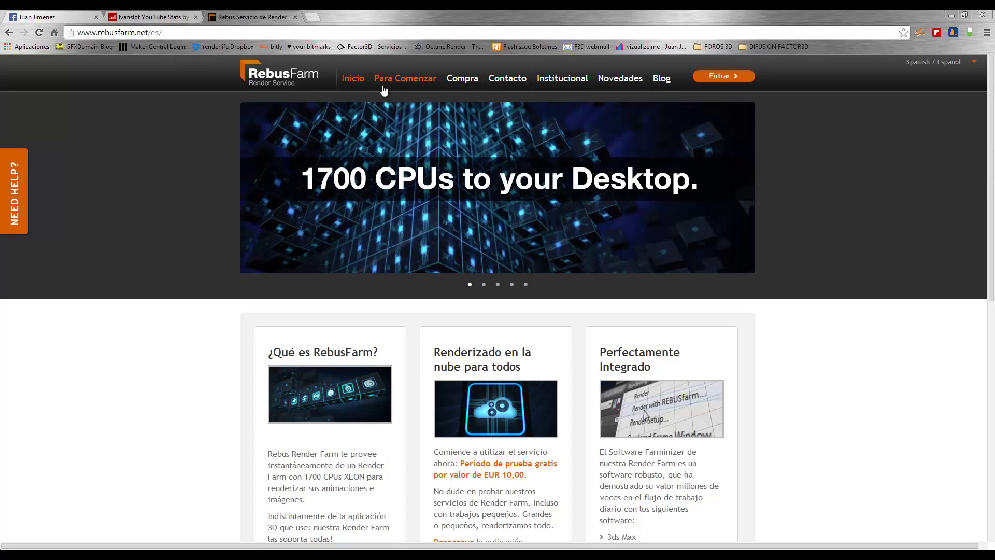
{"action": "mouse_move", "coordinate": [409, 83]}
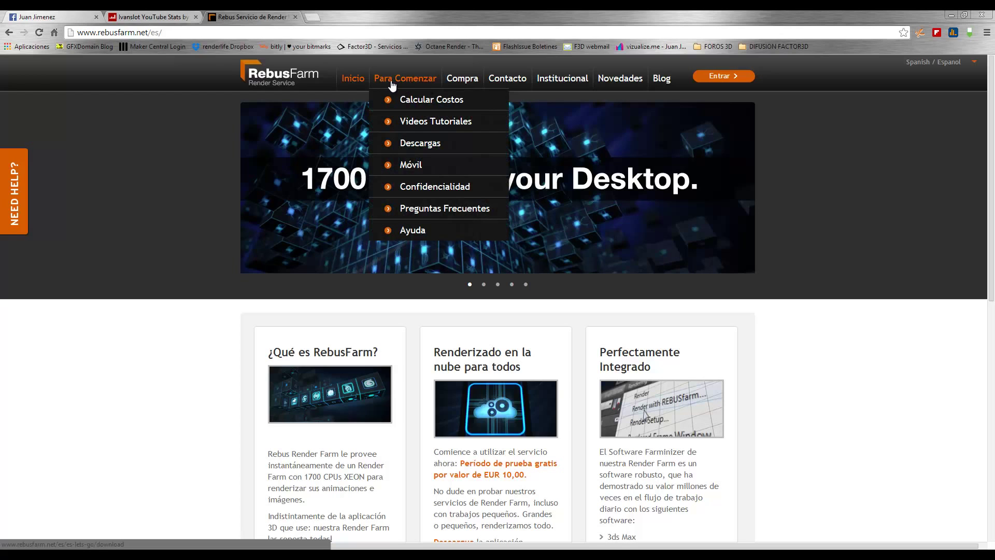
{"action": "left_click", "coordinate": [429, 102]}
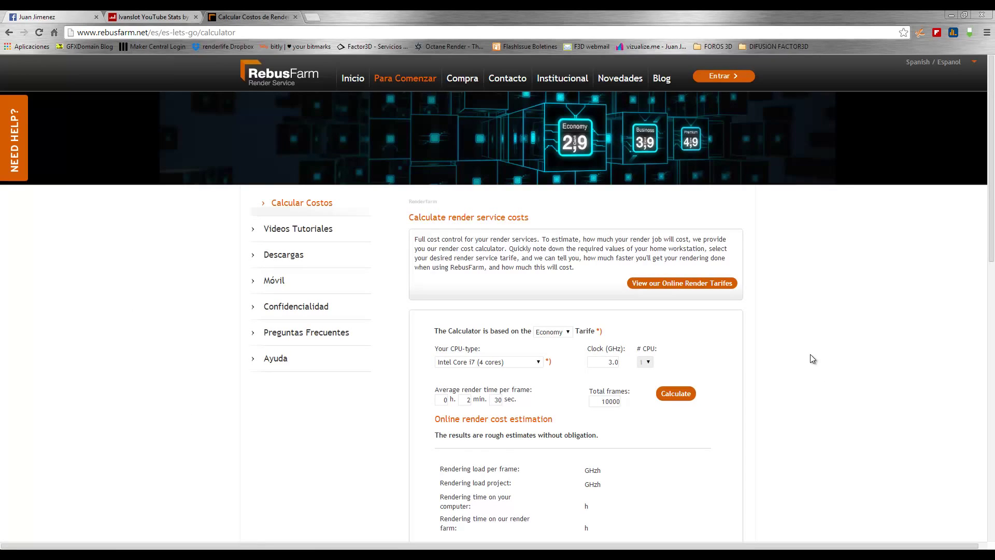
Keep Intel Core i7 (4 cores) as the CPU type and select the 10000 Total frames value.
{"action": "scroll", "coordinate": [810, 356], "scroll_direction": "down", "scroll_amount": 2}
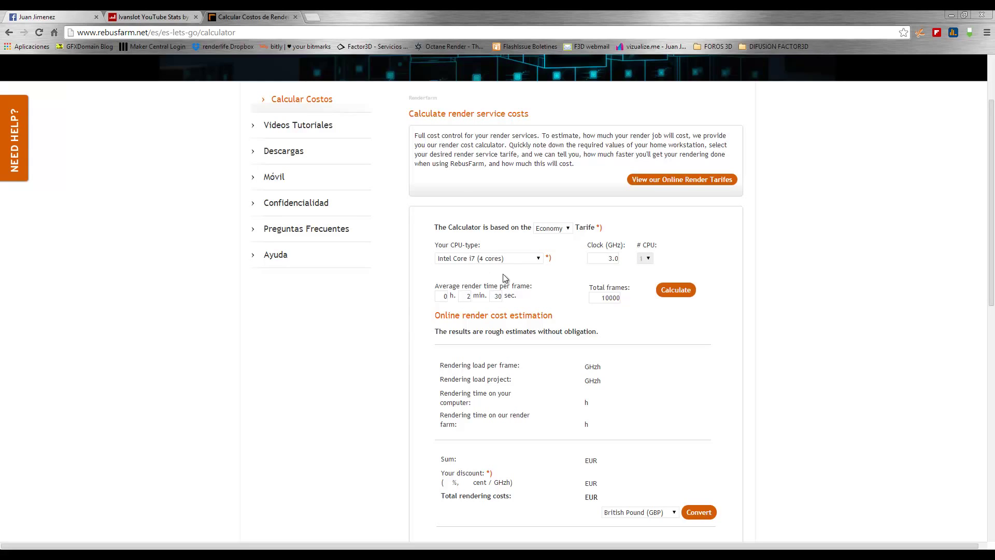
{"action": "left_click", "coordinate": [539, 261]}
{"action": "left_click_drag", "start_coordinate": [542, 298], "coordinate": [536, 271]}
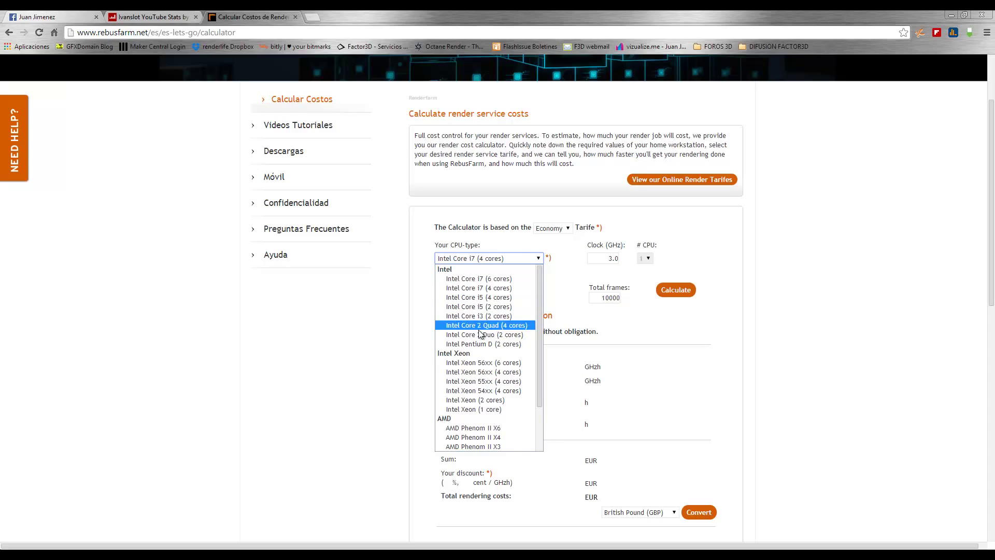
{"action": "left_click", "coordinate": [500, 289]}
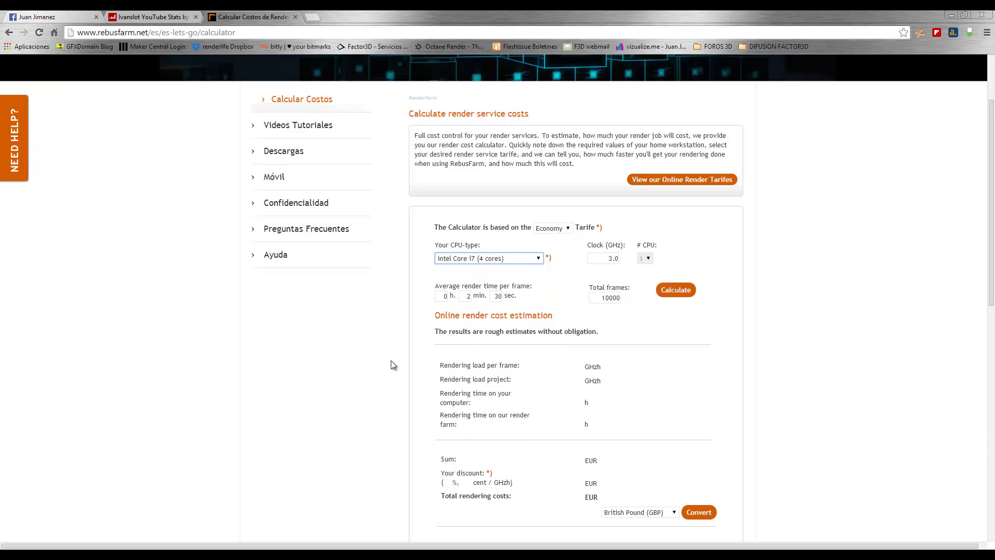
{"action": "double_click", "coordinate": [603, 298]}
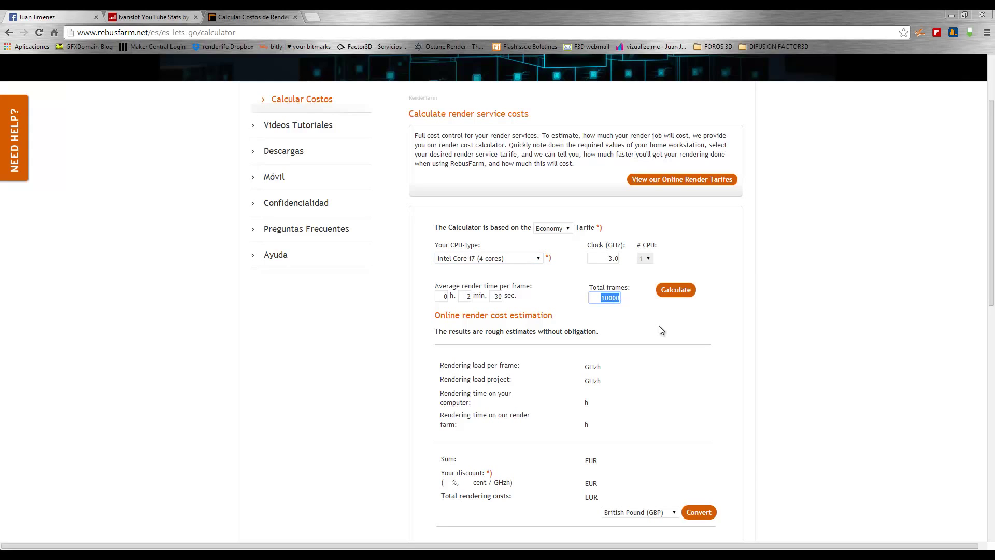